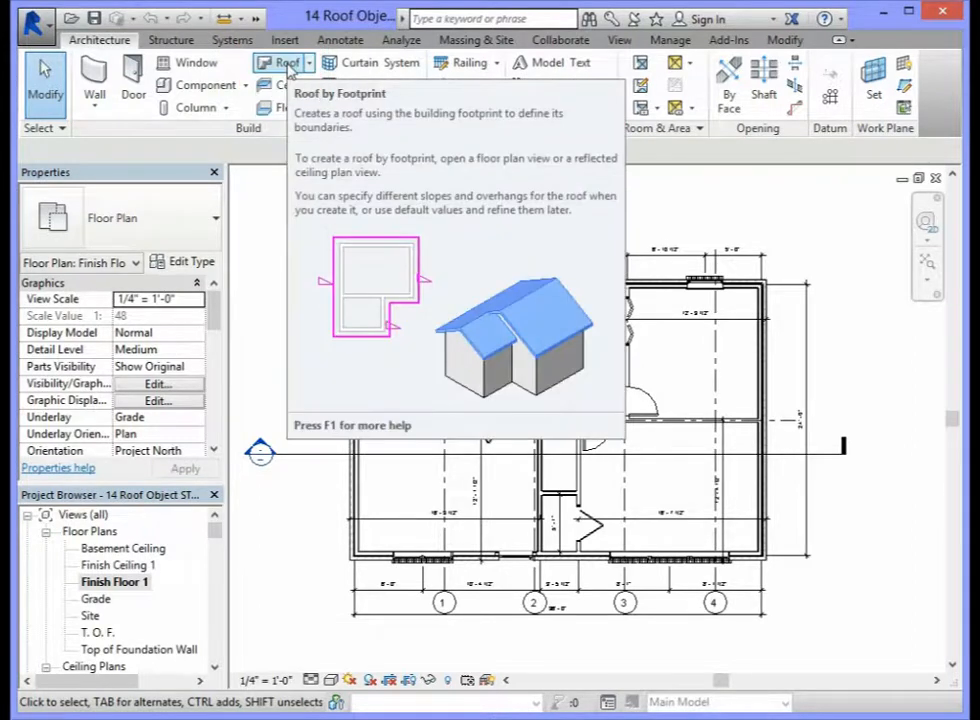
Start a roof by footprint and duplicate the Generic - 12" roof type under the name Roof
click(287, 66)
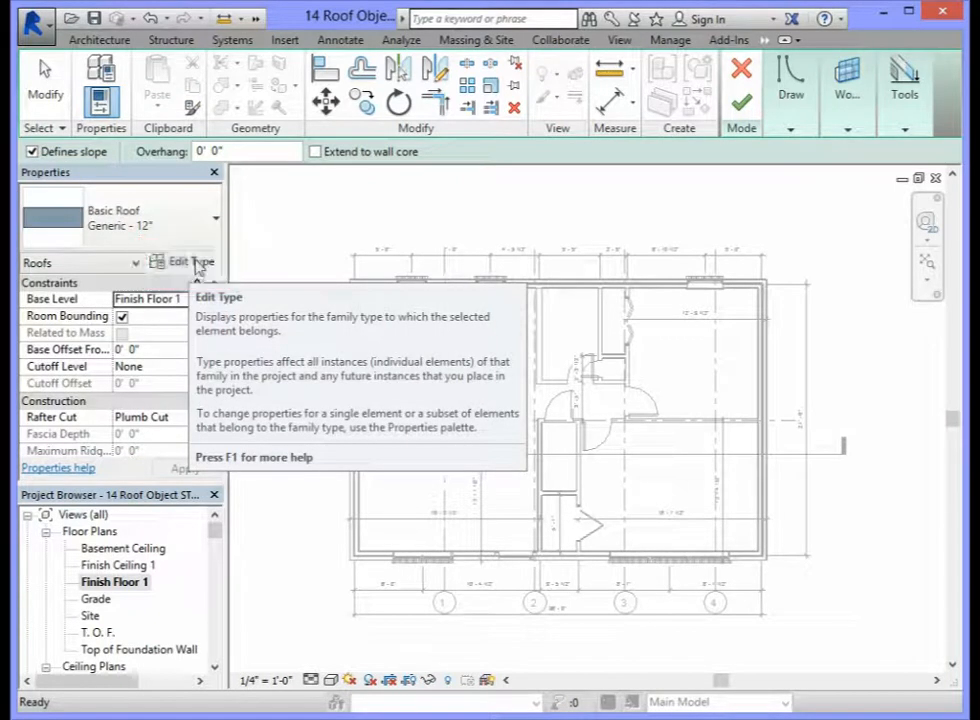
click(197, 262)
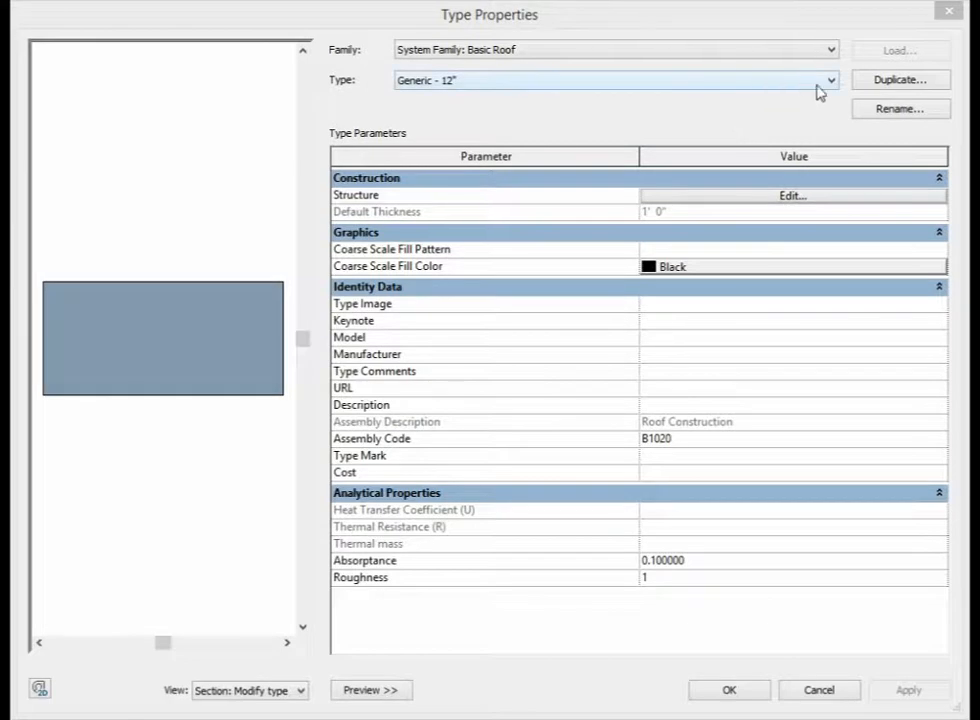
click(896, 82)
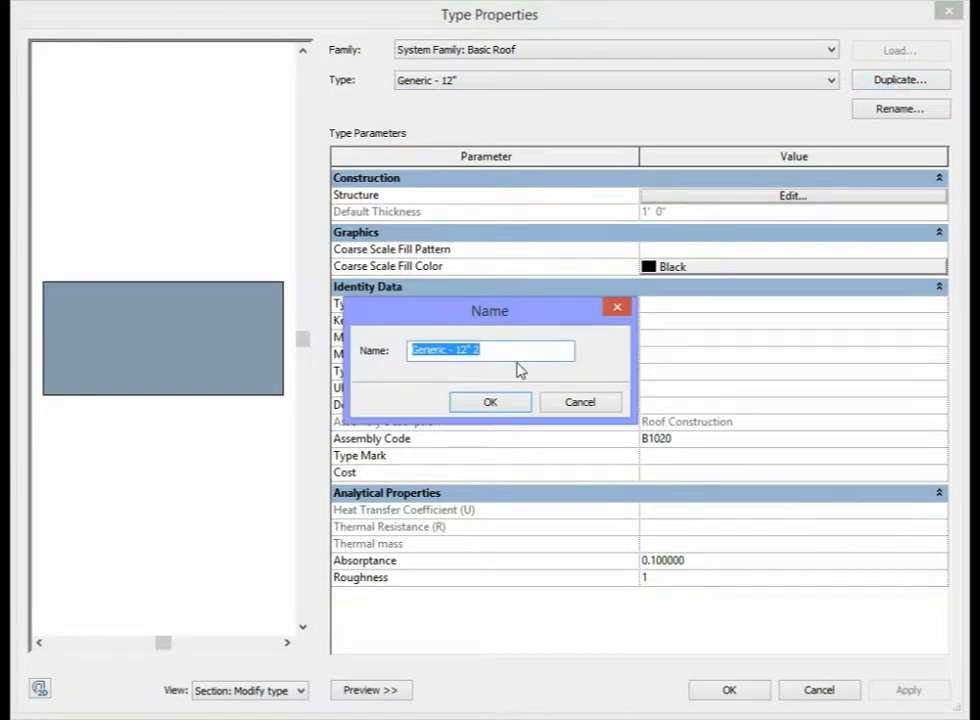
text(Roof)
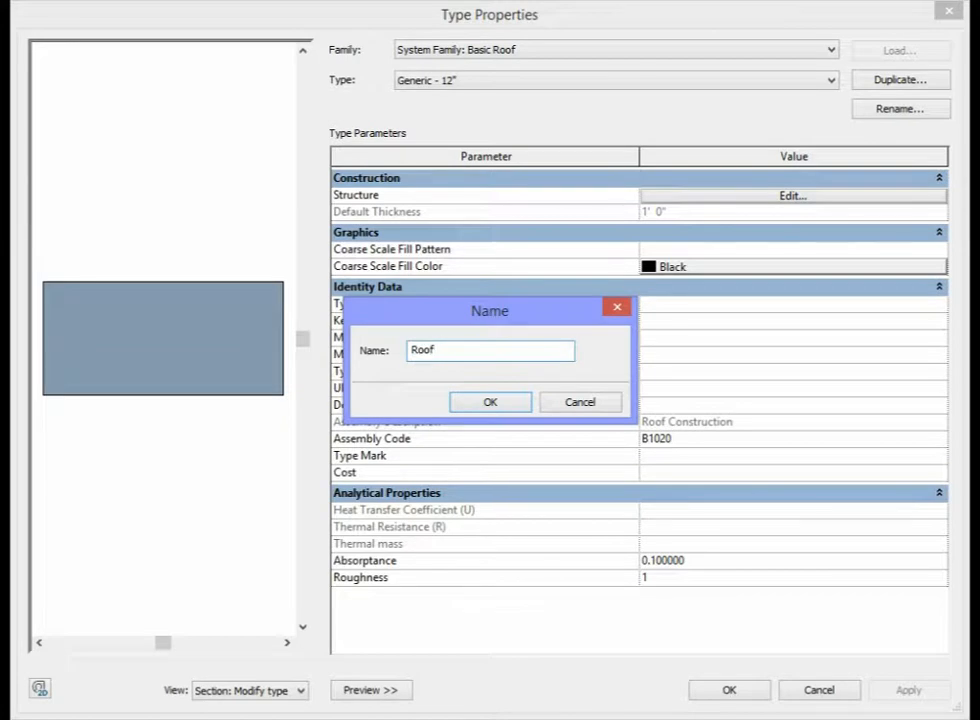
click(489, 403)
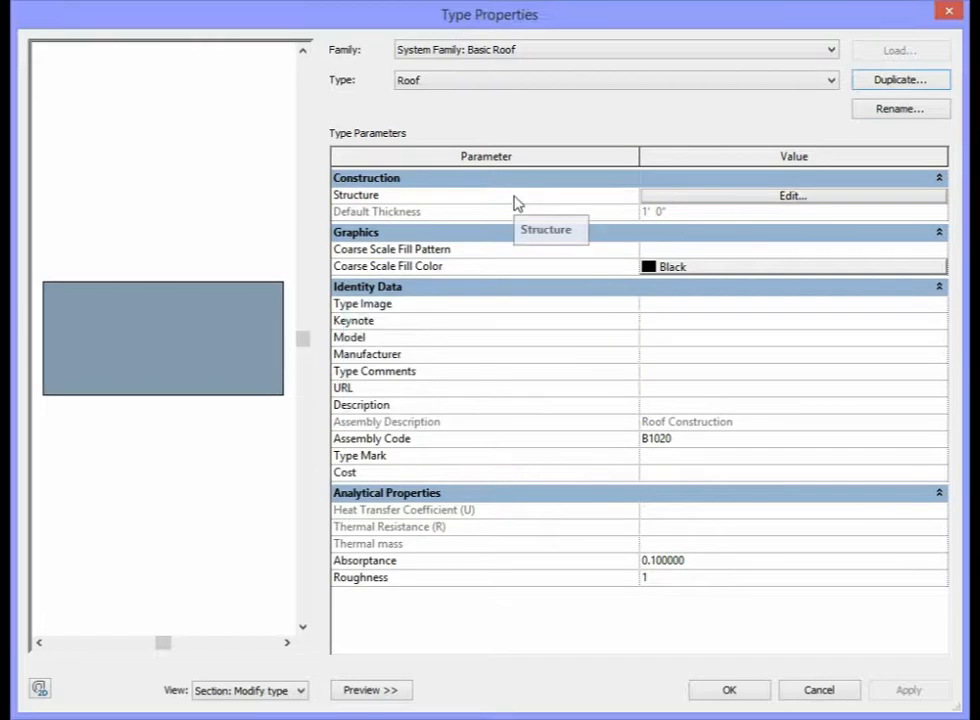
Open the Roof type's structure and assign the Structure - Wood Joist/Rafter Layer material to the Structure [1] layer
click(761, 197)
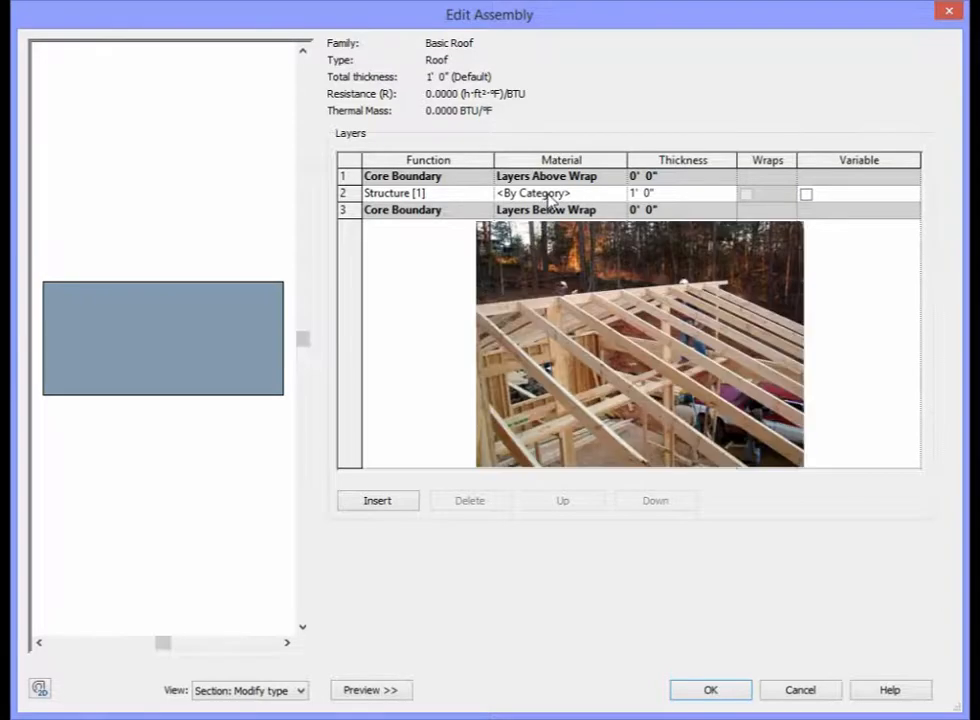
click(620, 195)
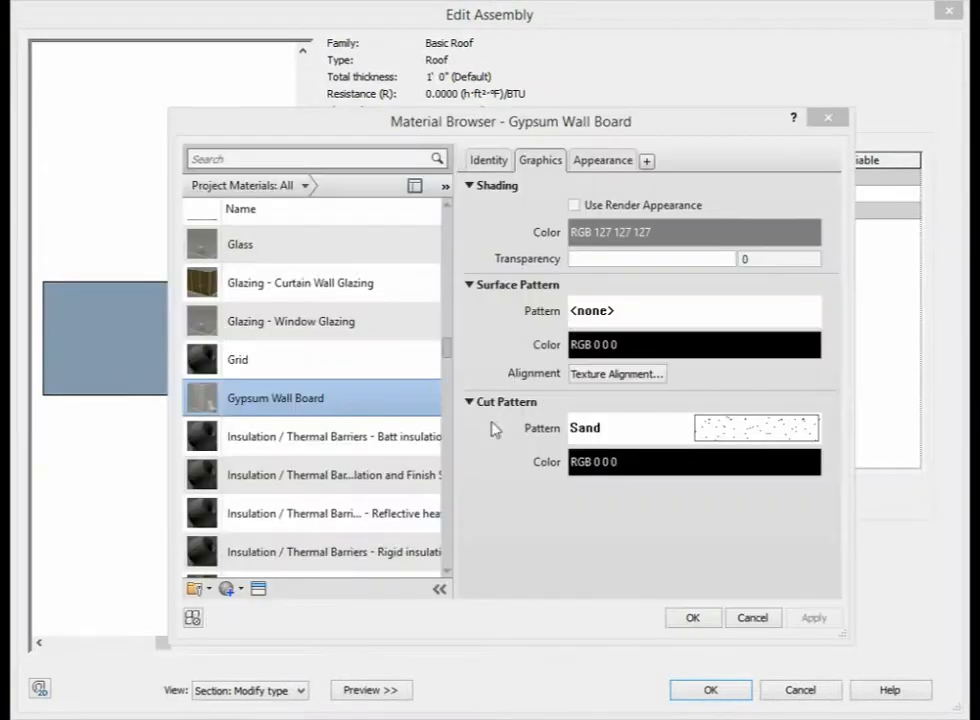
click(305, 186)
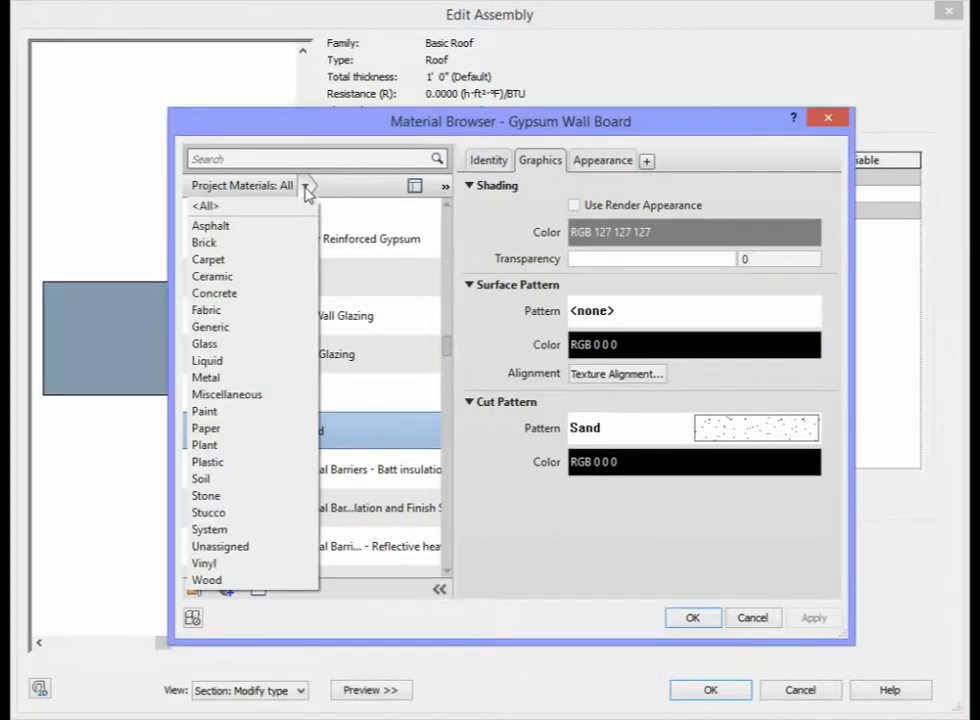
click(233, 581)
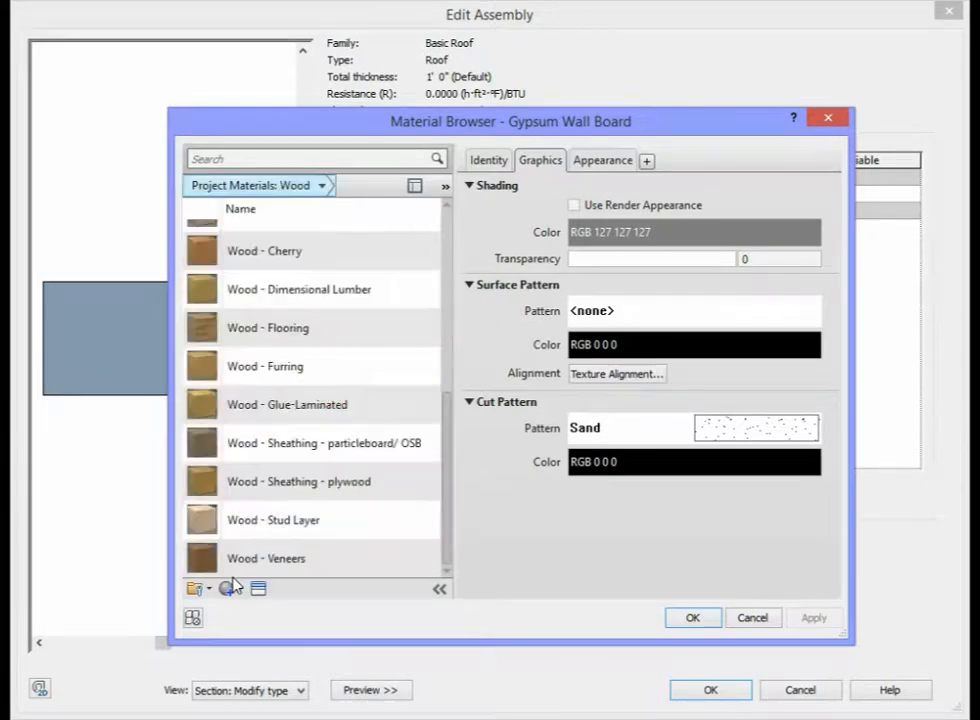
drag(449, 519, 449, 380)
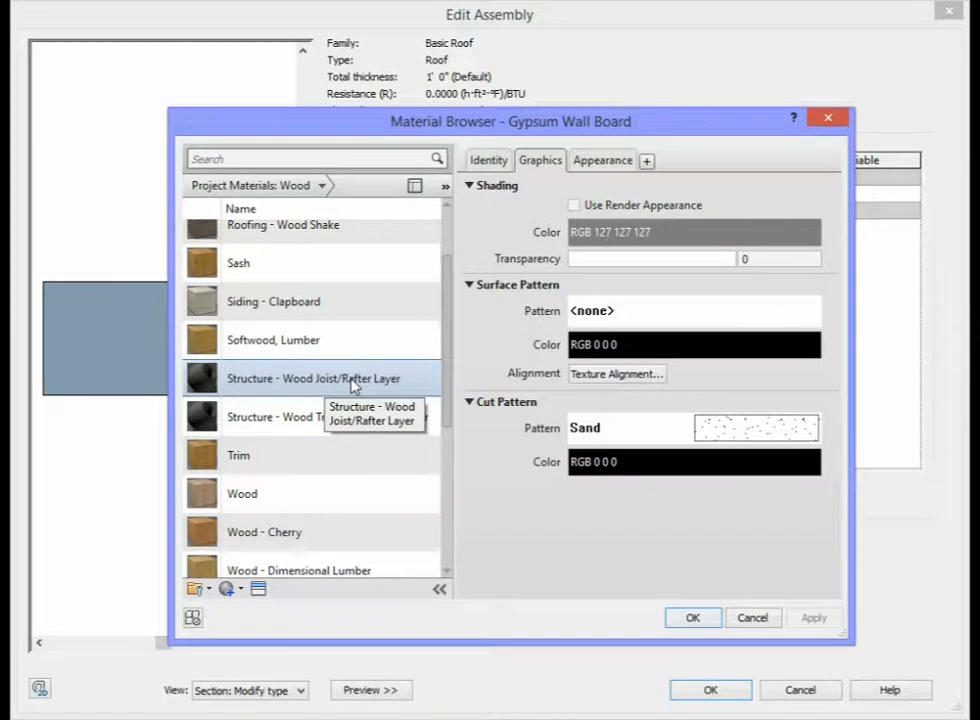
click(353, 385)
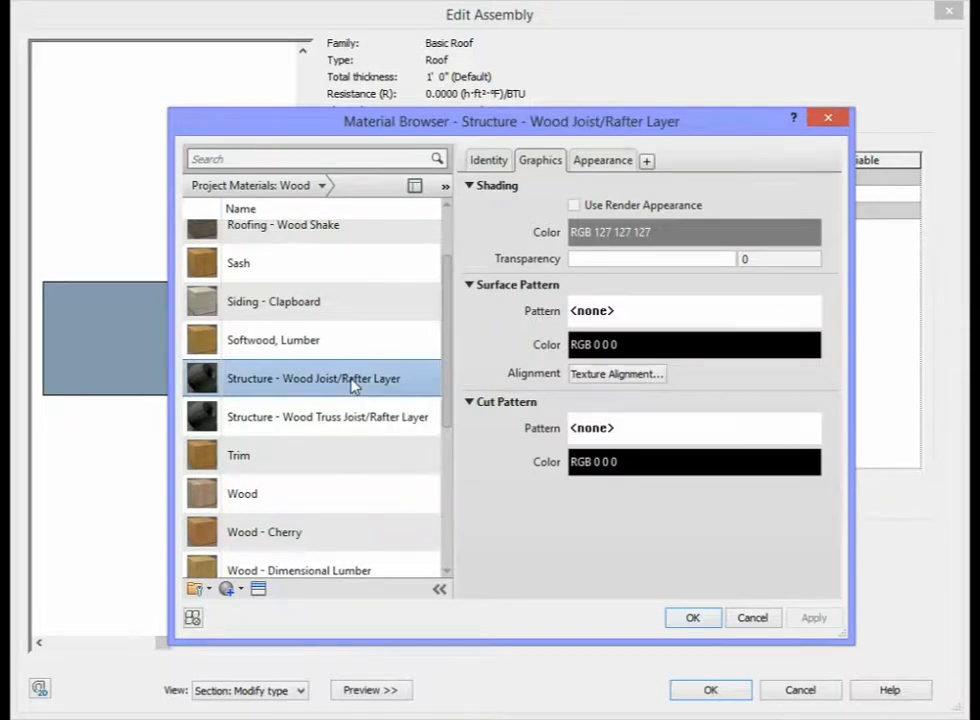
click(695, 618)
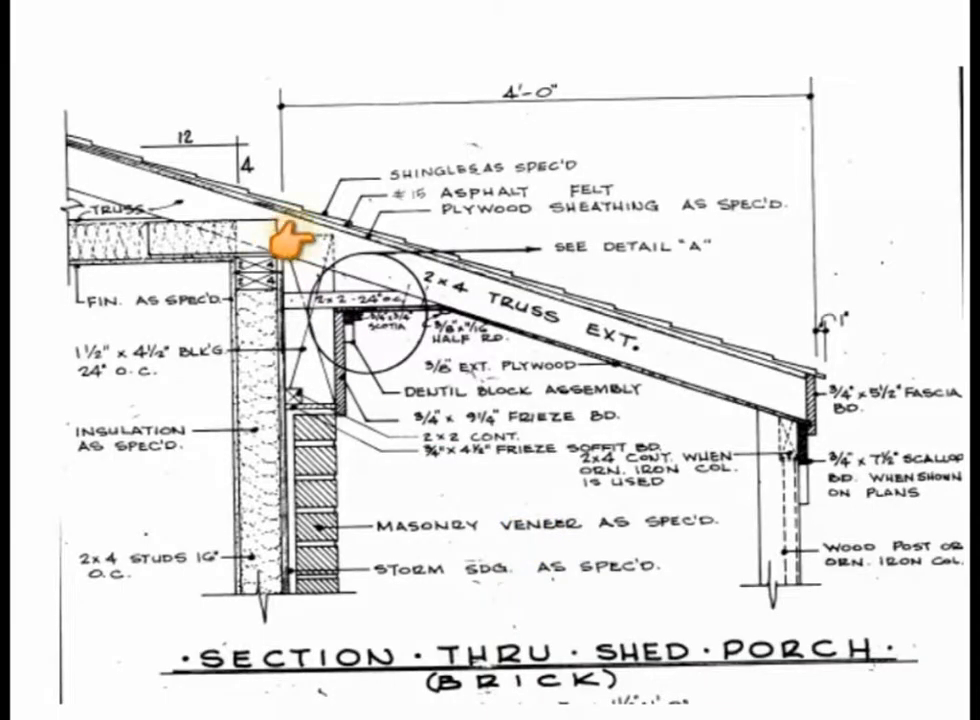
Set the thickness of the wood joist/rafter structure layer to 3 1/2"
click(418, 270)
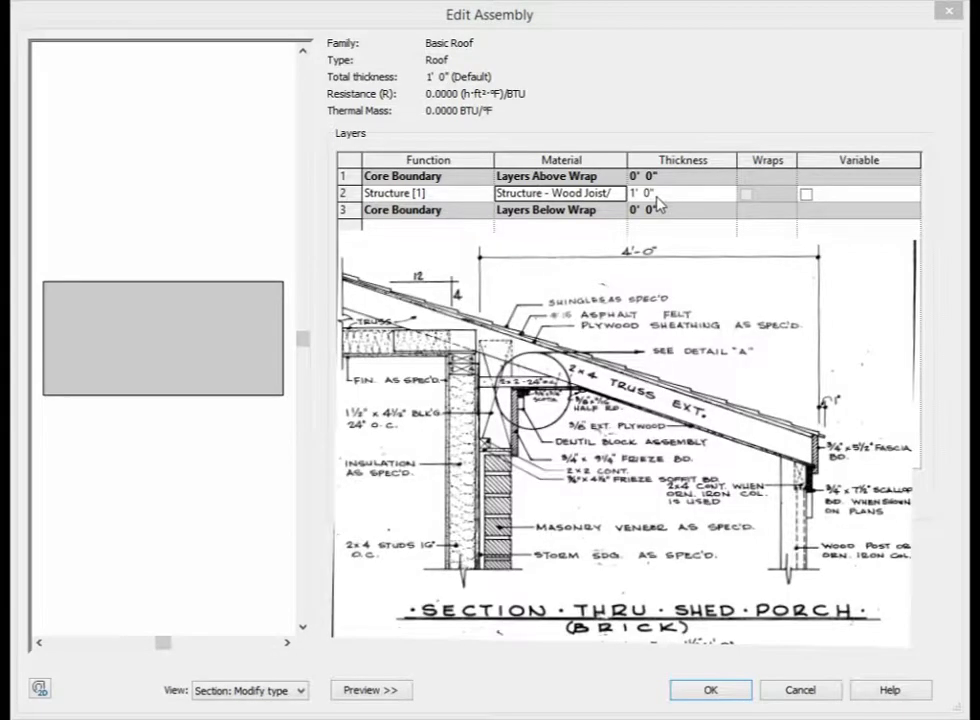
click(656, 197)
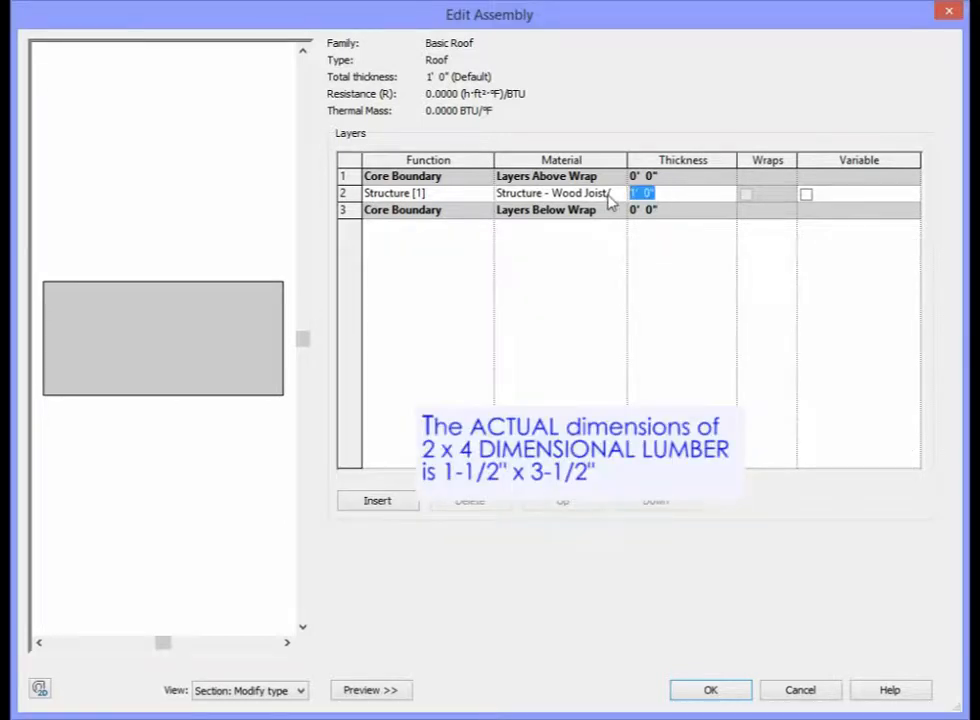
text(3 1/2")
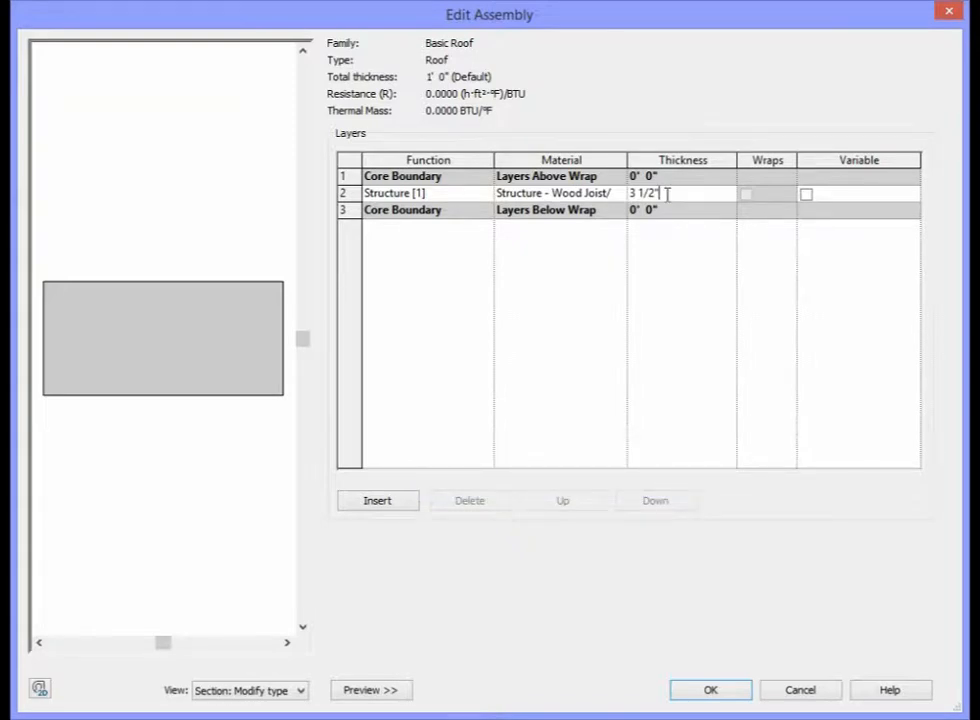
key(Tab)
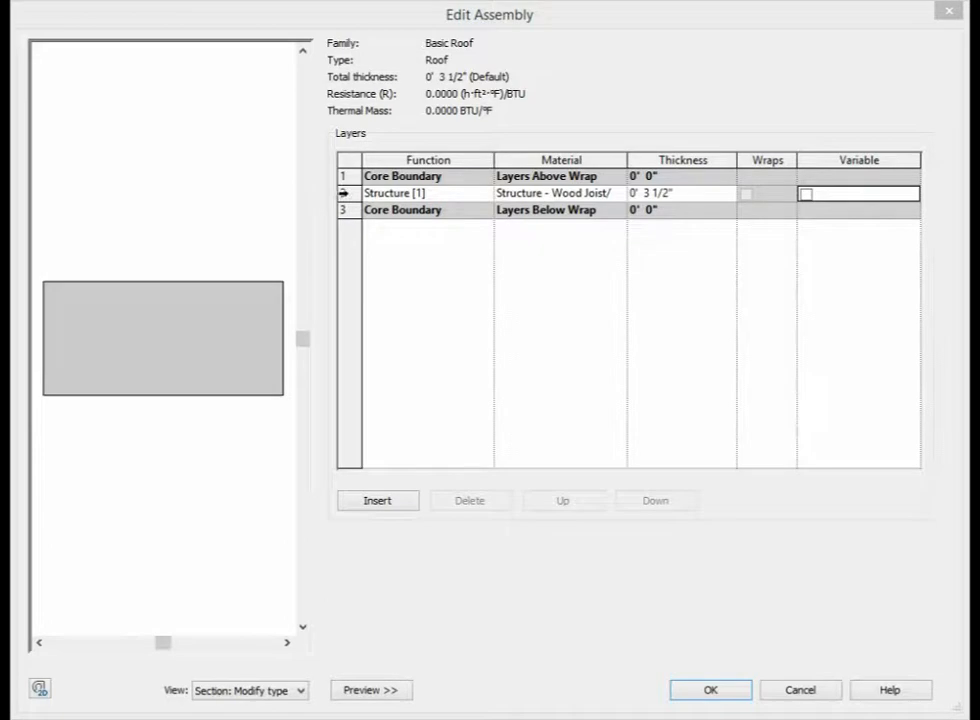
Insert a new layer above the rafter structure layer and set its function to Substrate [2]
click(343, 193)
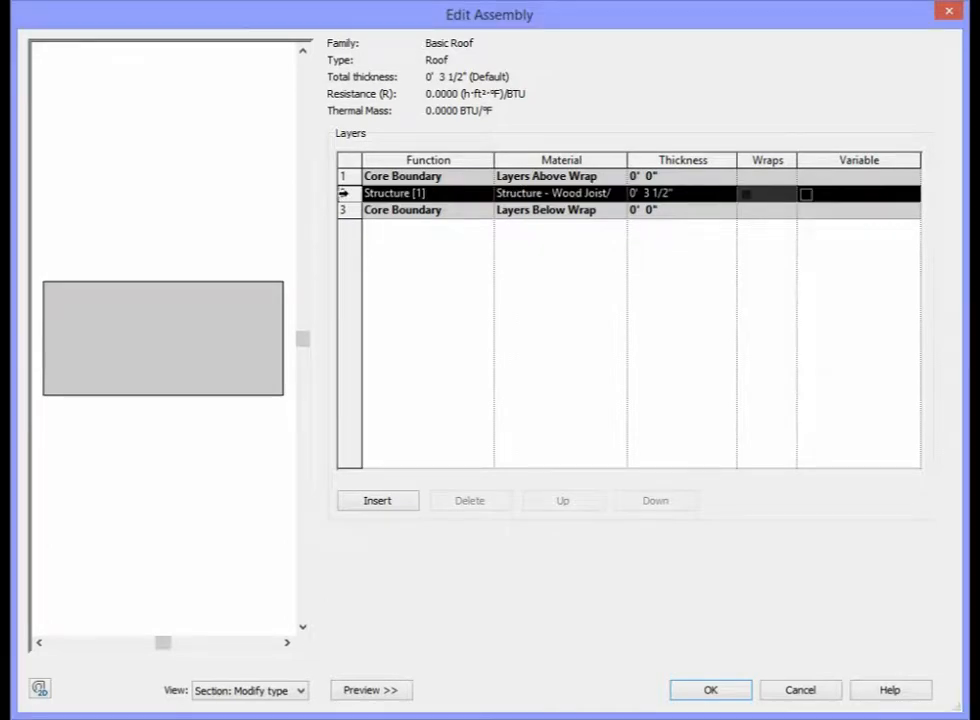
click(388, 504)
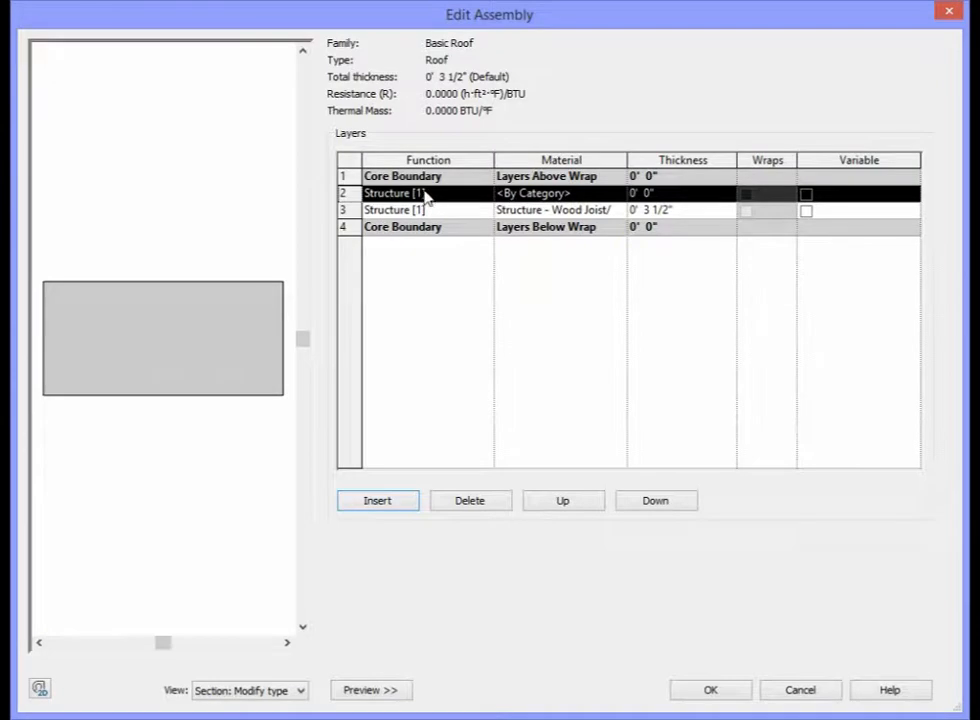
click(488, 196)
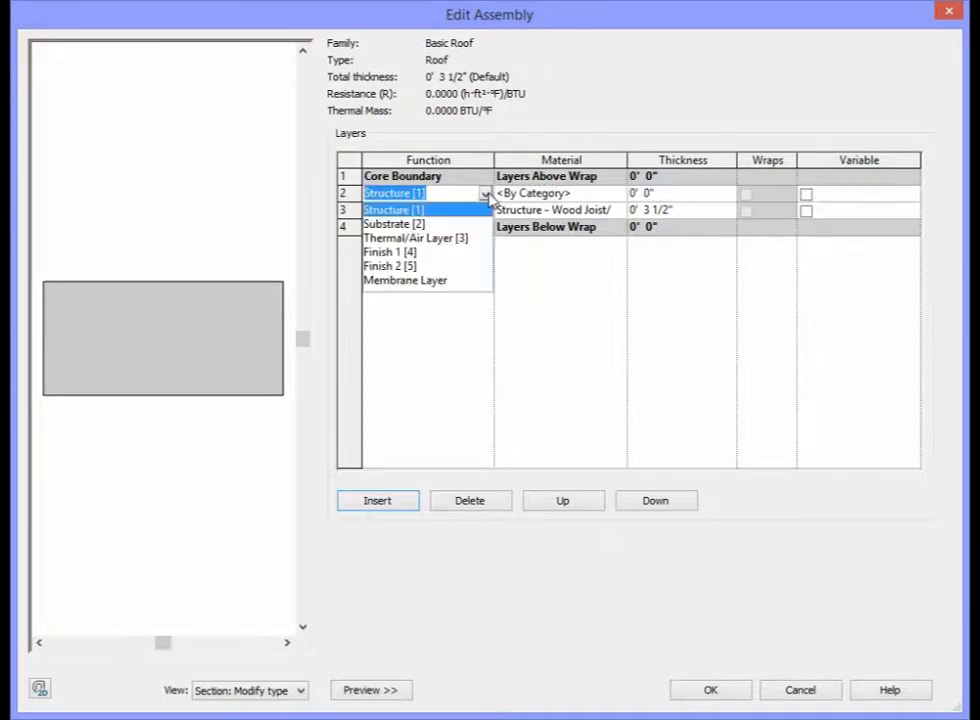
click(398, 225)
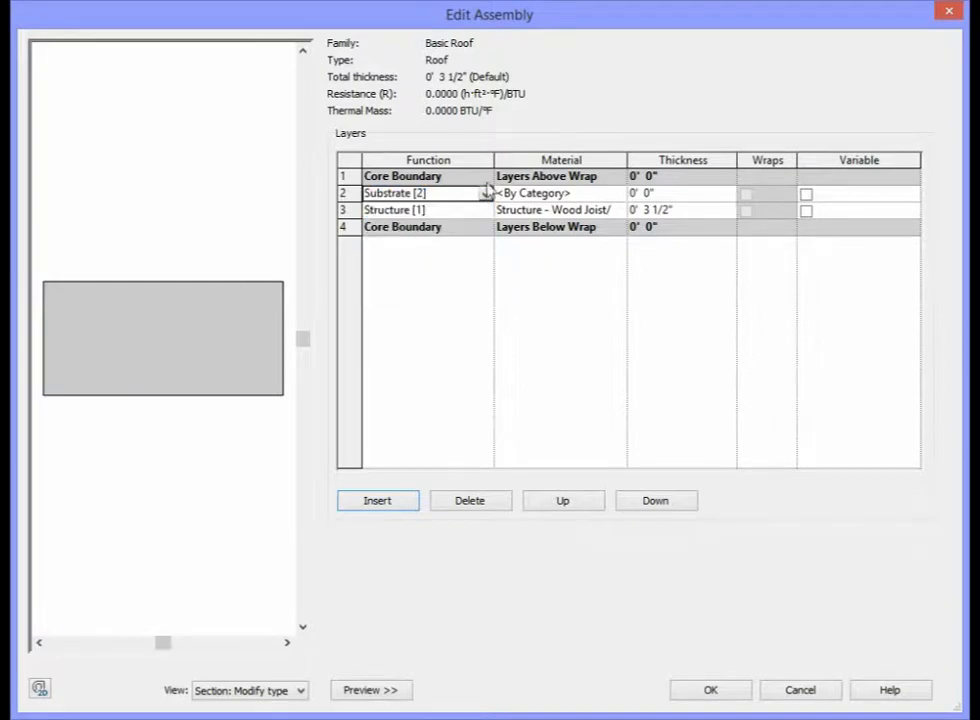
Assign the Wood - Sheathing - plywood material to the substrate layer and set its thickness to 15/32"
click(617, 195)
click(617, 195)
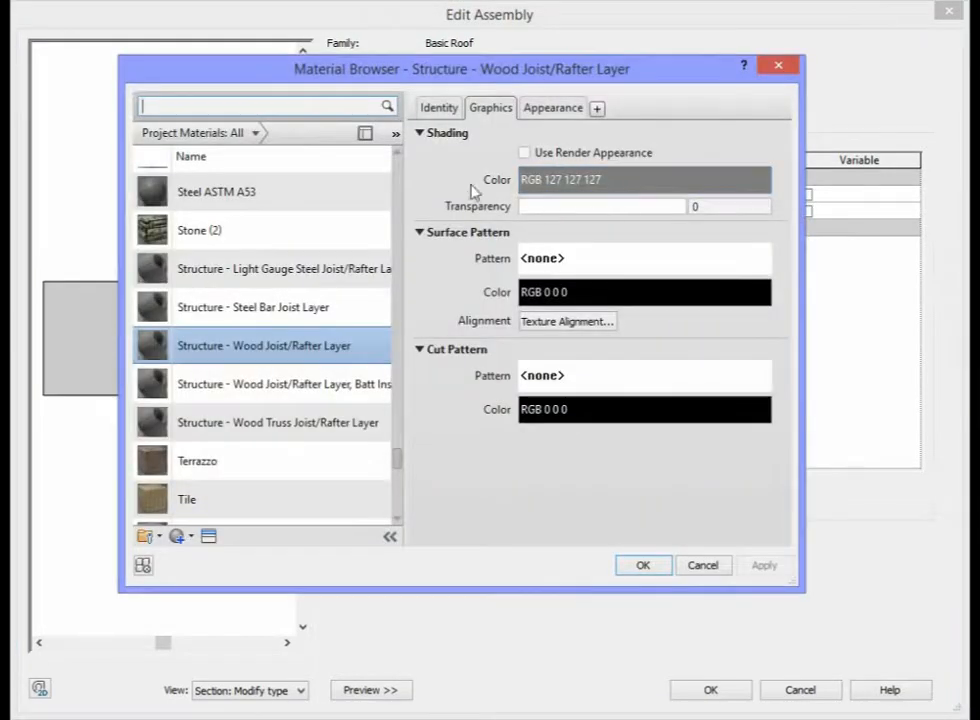
click(255, 133)
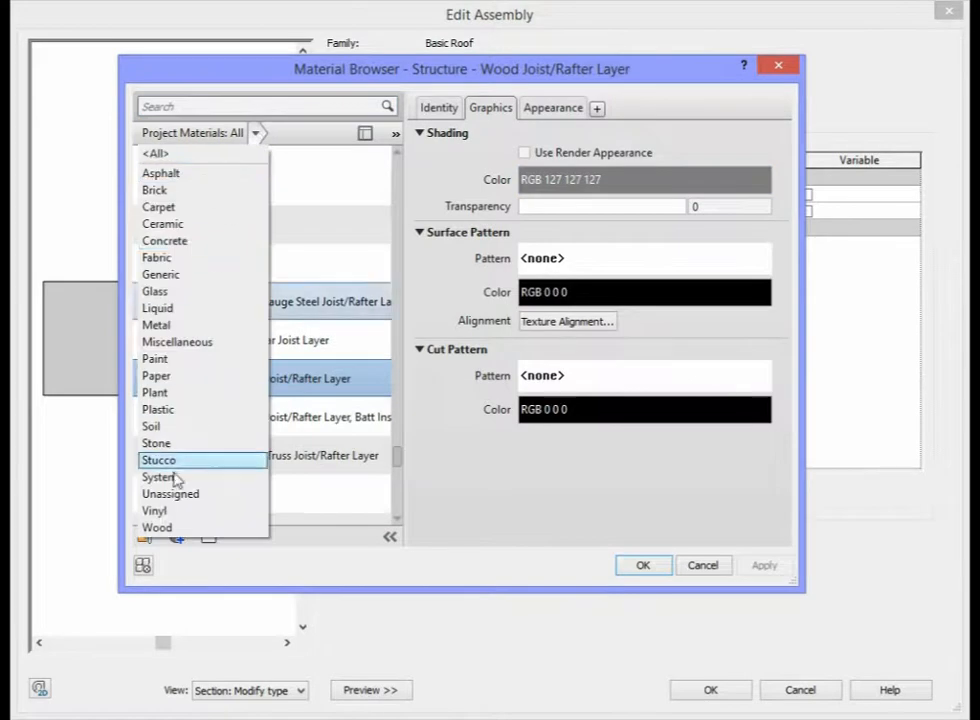
click(172, 527)
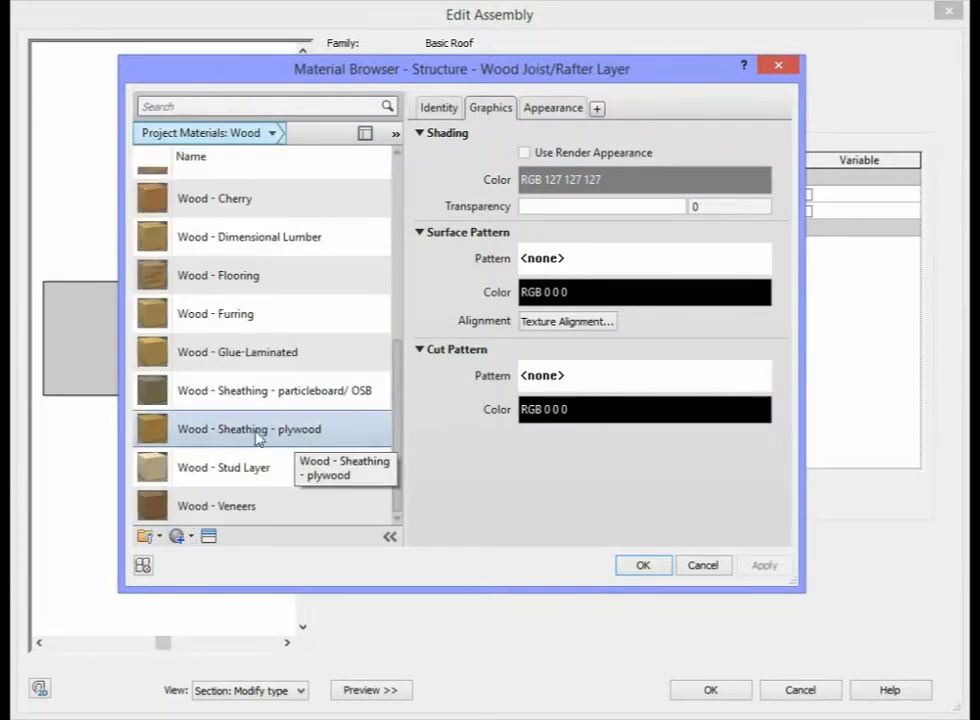
click(301, 430)
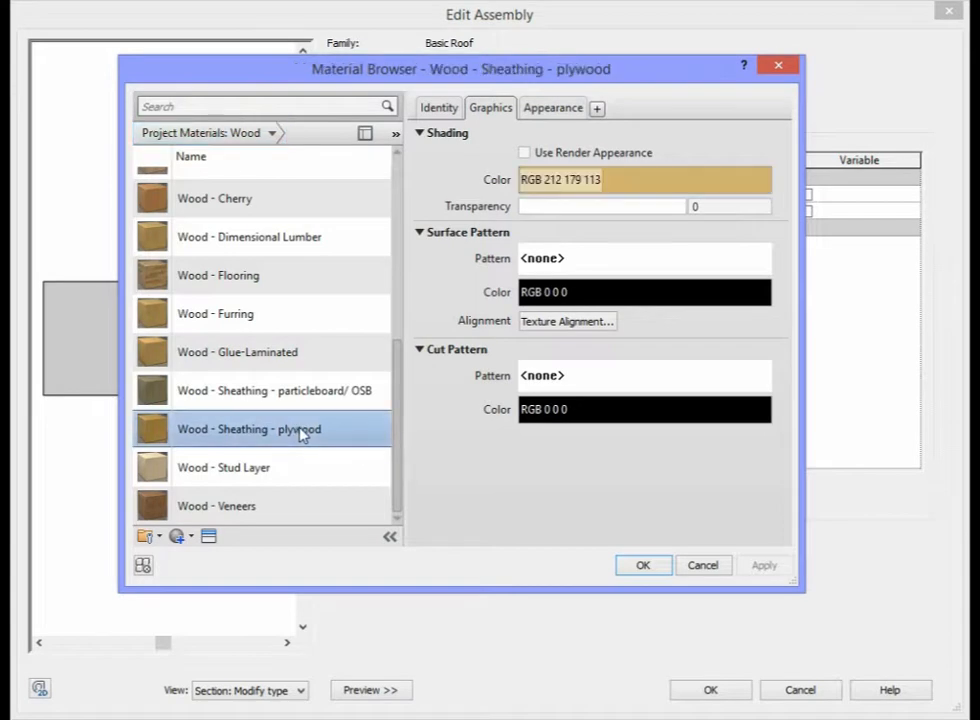
click(644, 567)
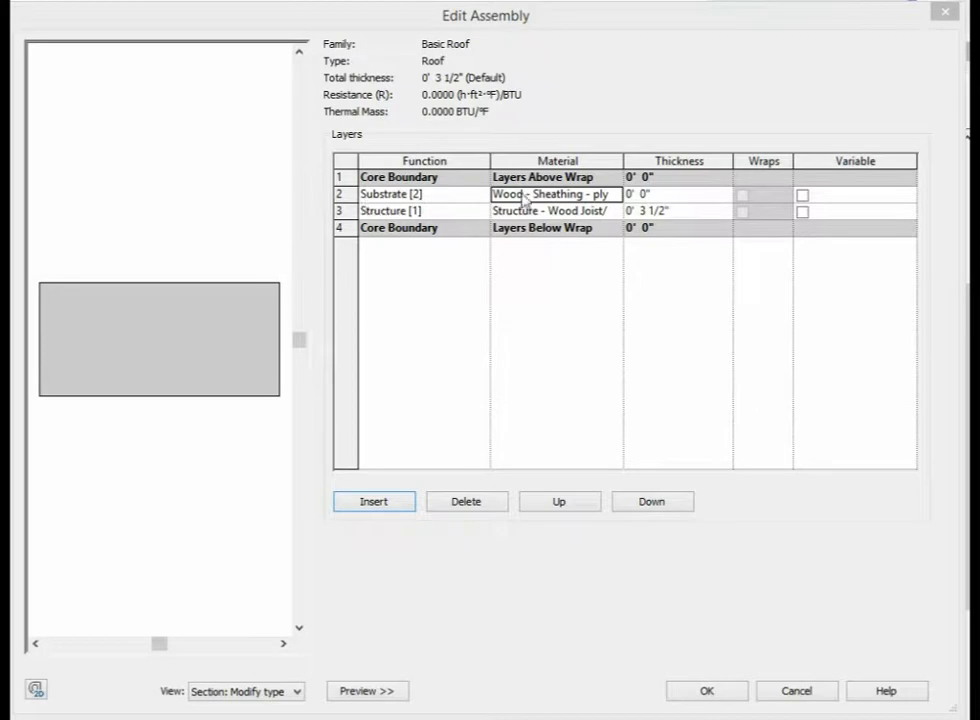
click(647, 194)
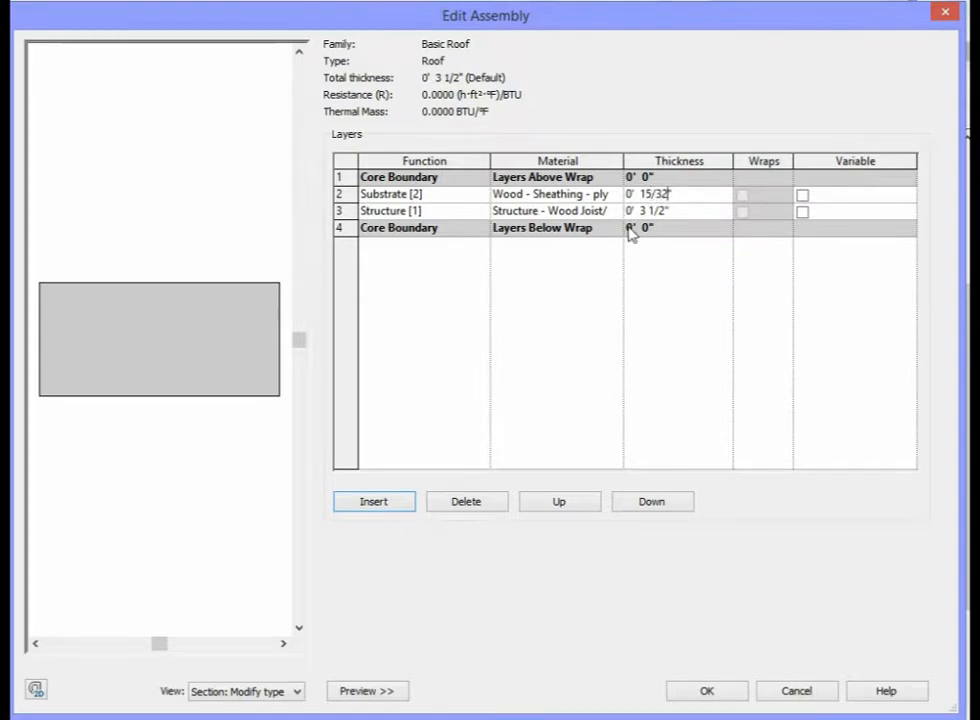
key(Tab)
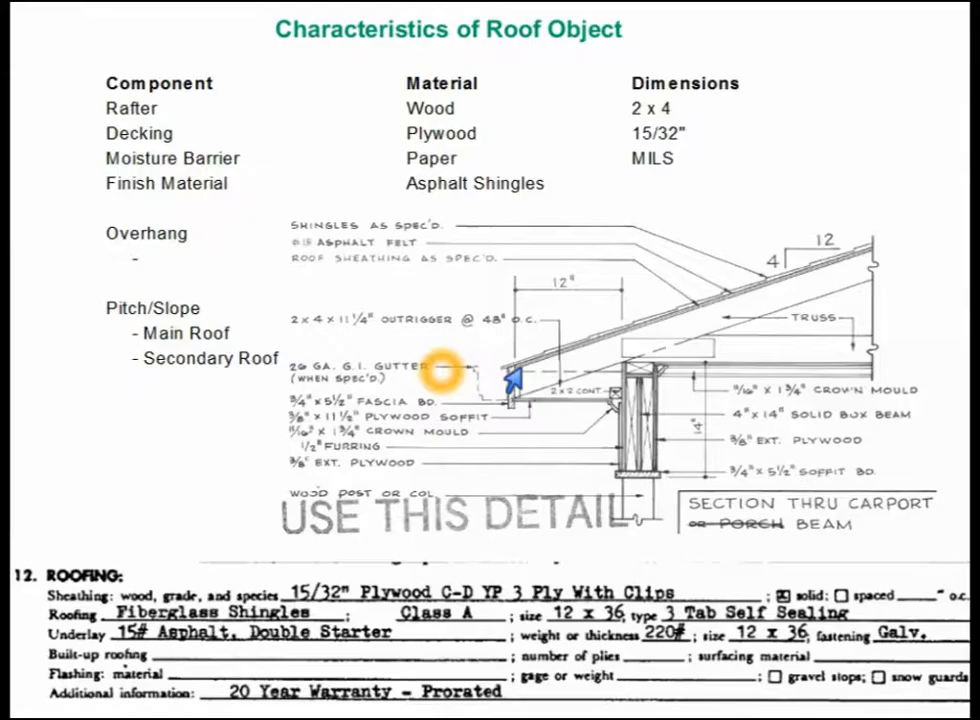
click(520, 365)
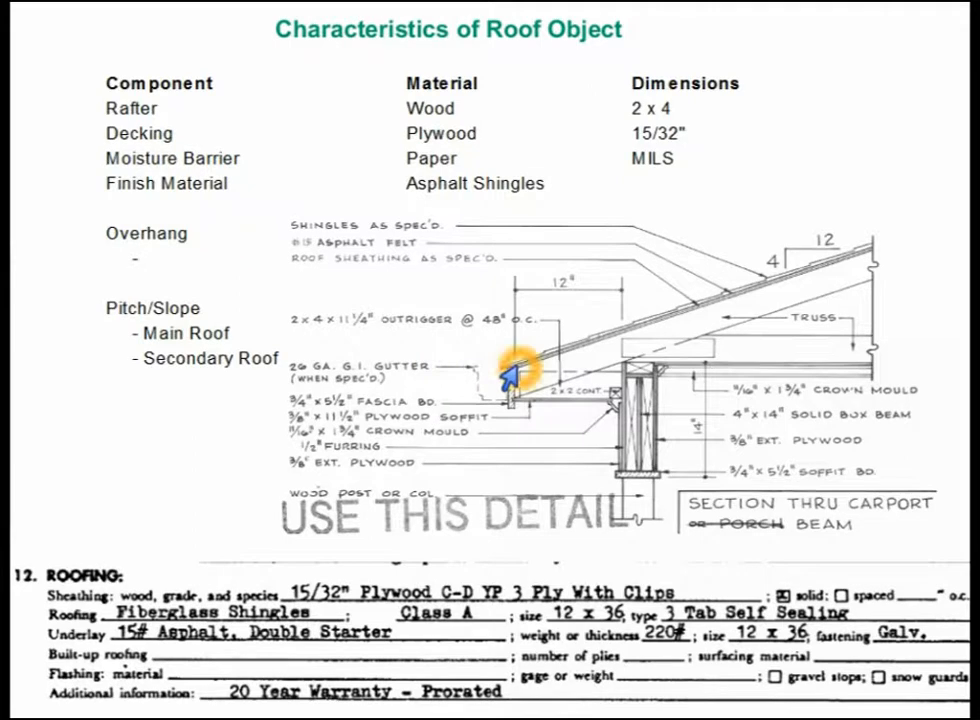
click(306, 247)
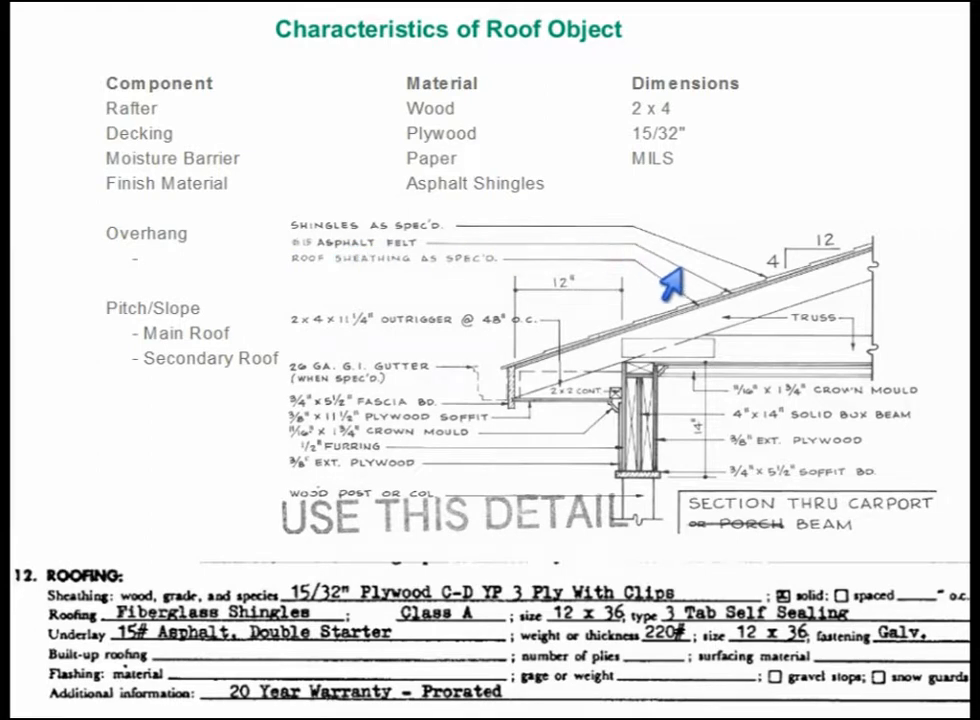
click(718, 292)
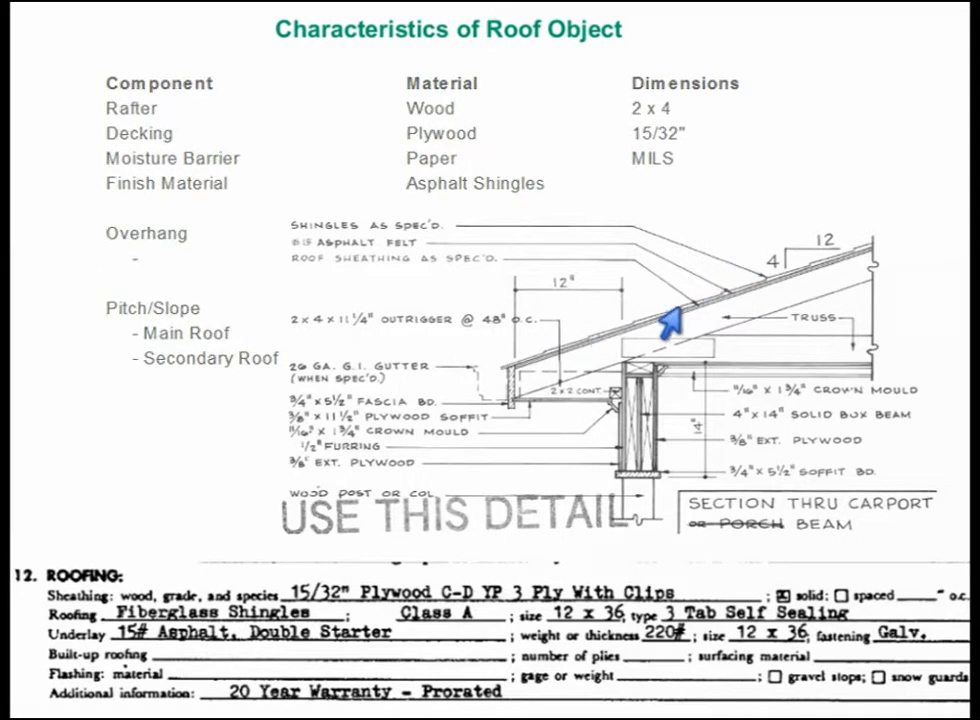
click(800, 254)
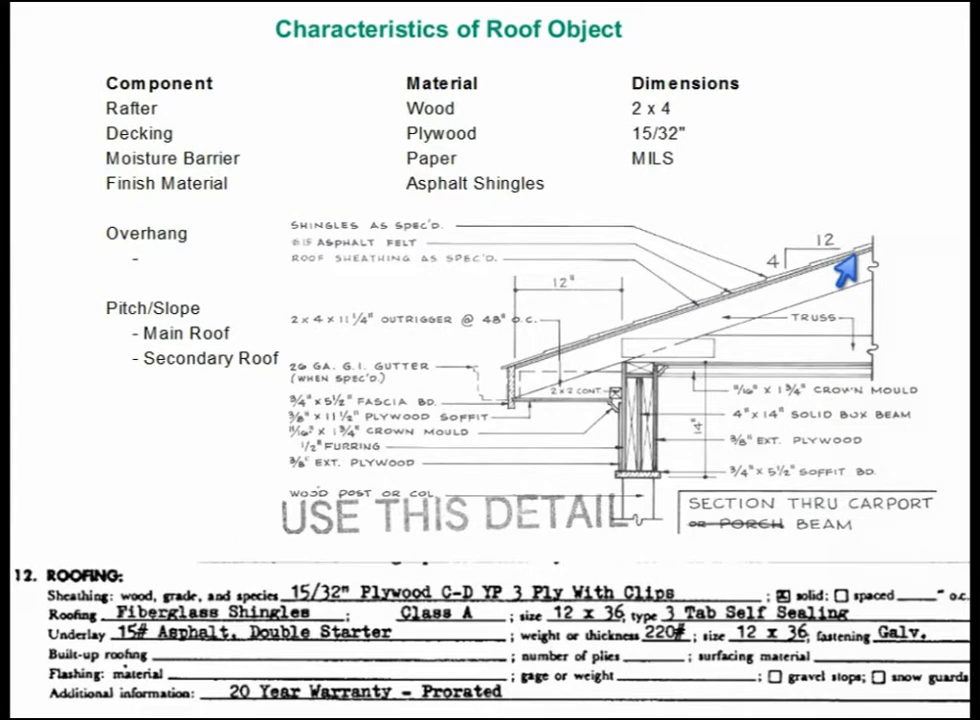
click(149, 462)
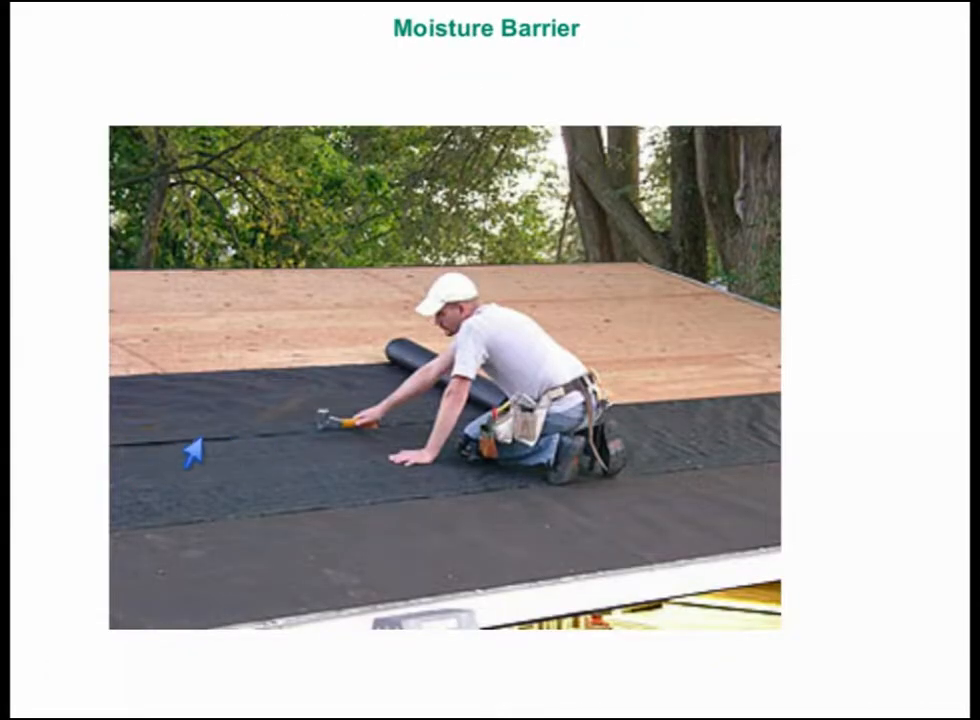
click(333, 432)
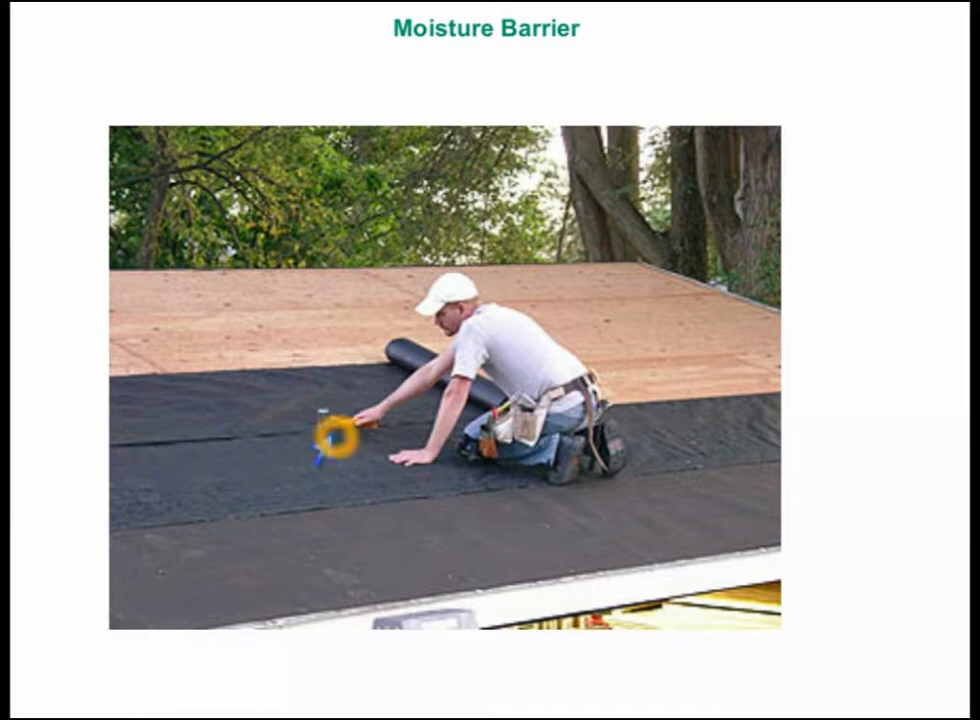
click(157, 440)
click(219, 441)
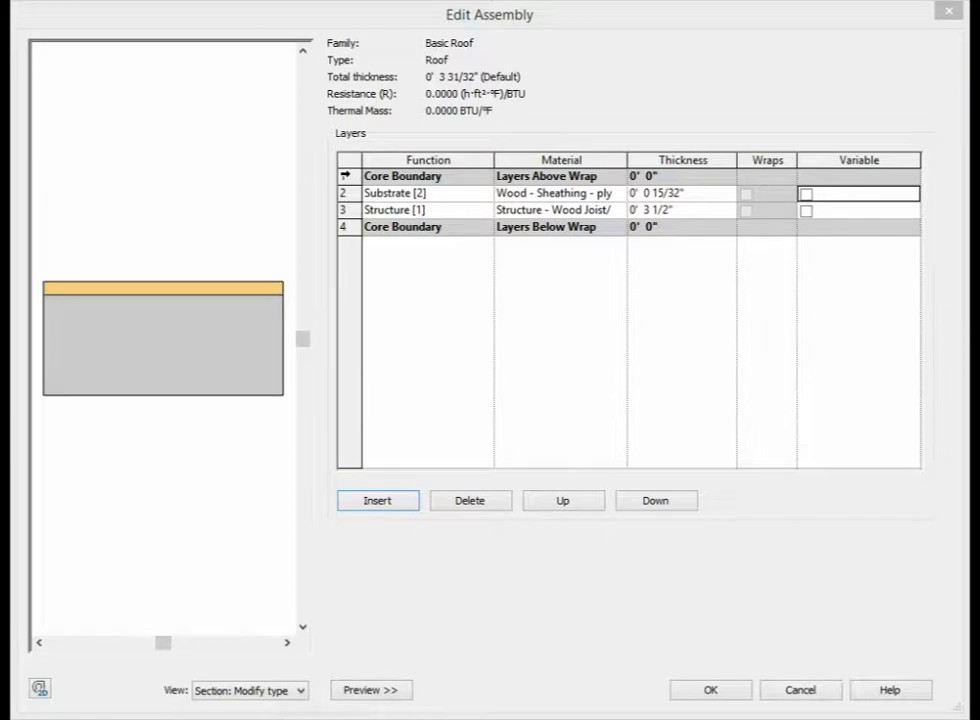
Insert a new layer above the upper core boundary and set its function to Membrane Layer
click(345, 176)
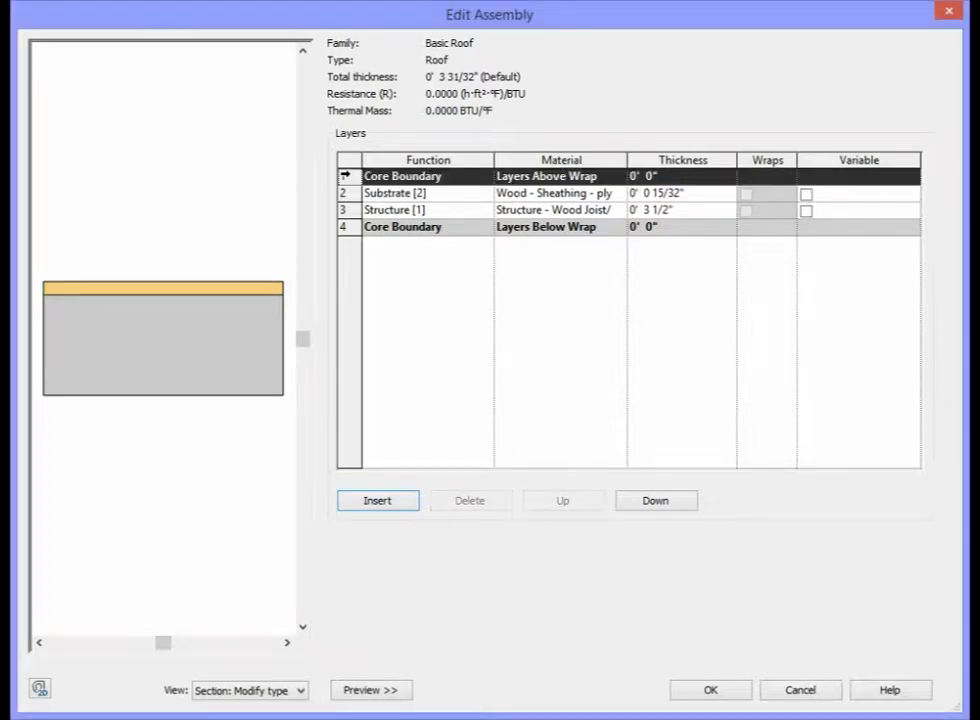
click(378, 501)
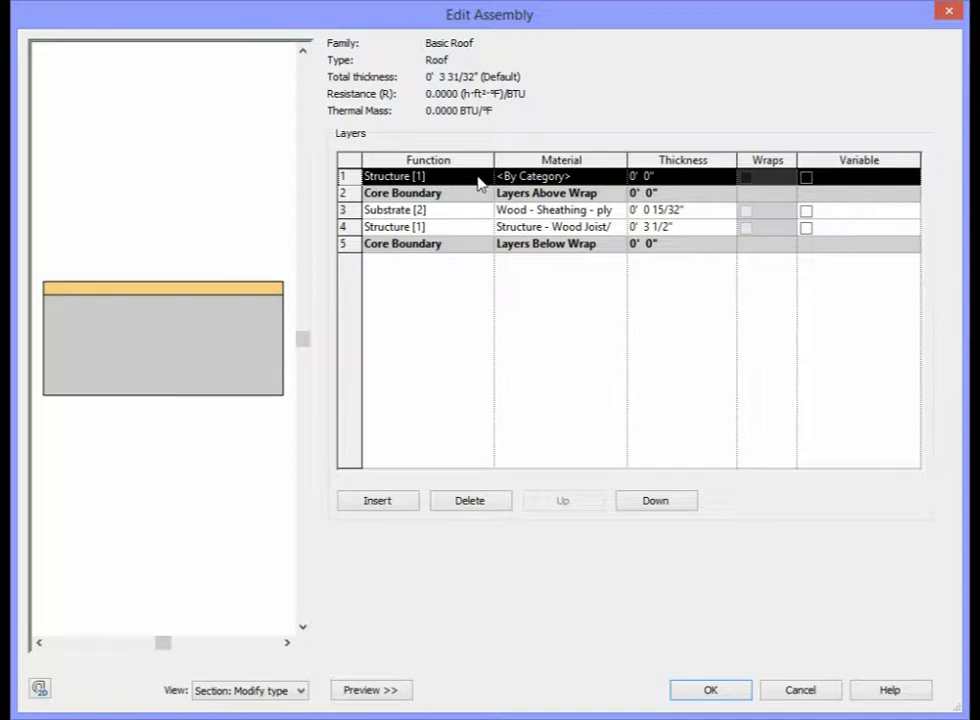
click(484, 178)
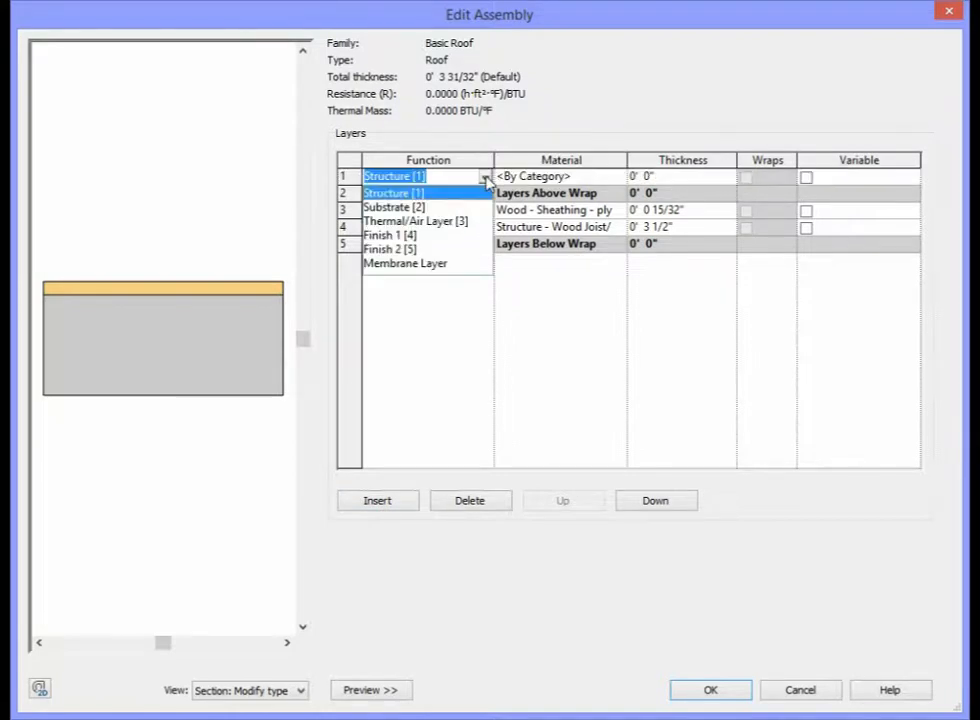
click(405, 264)
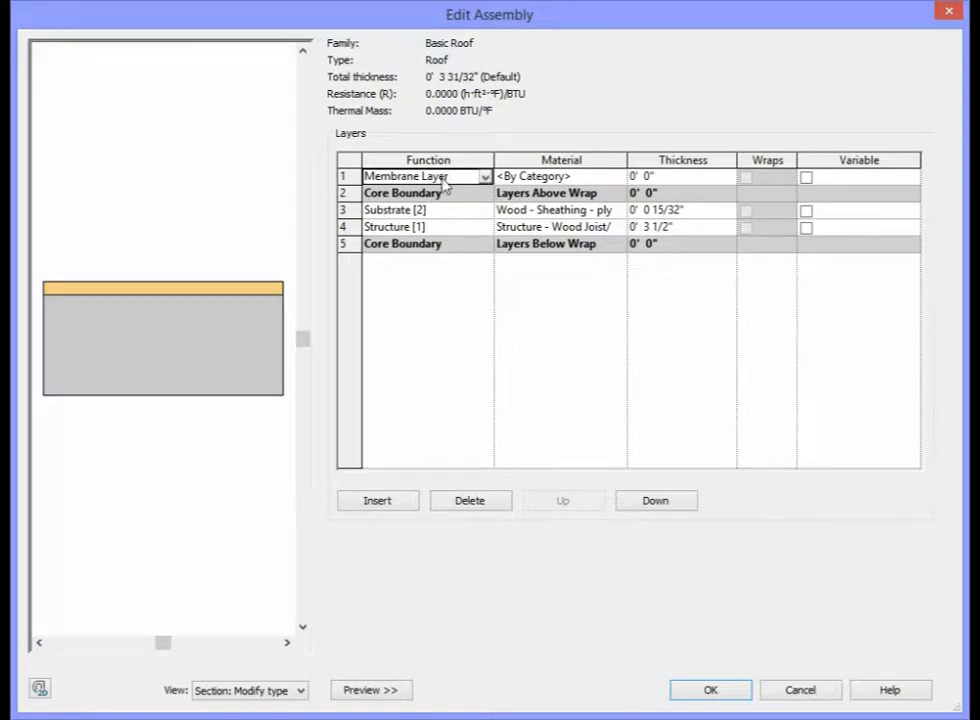
Assign the Paper material from the Paper category of the project materials to the membrane layer
click(616, 180)
click(615, 176)
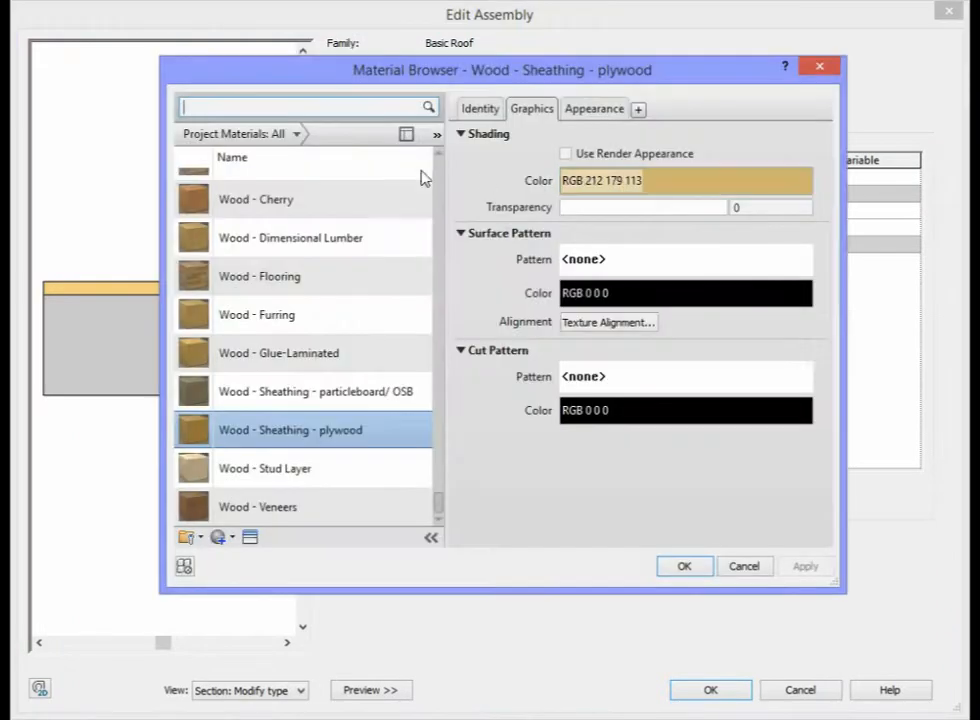
click(297, 134)
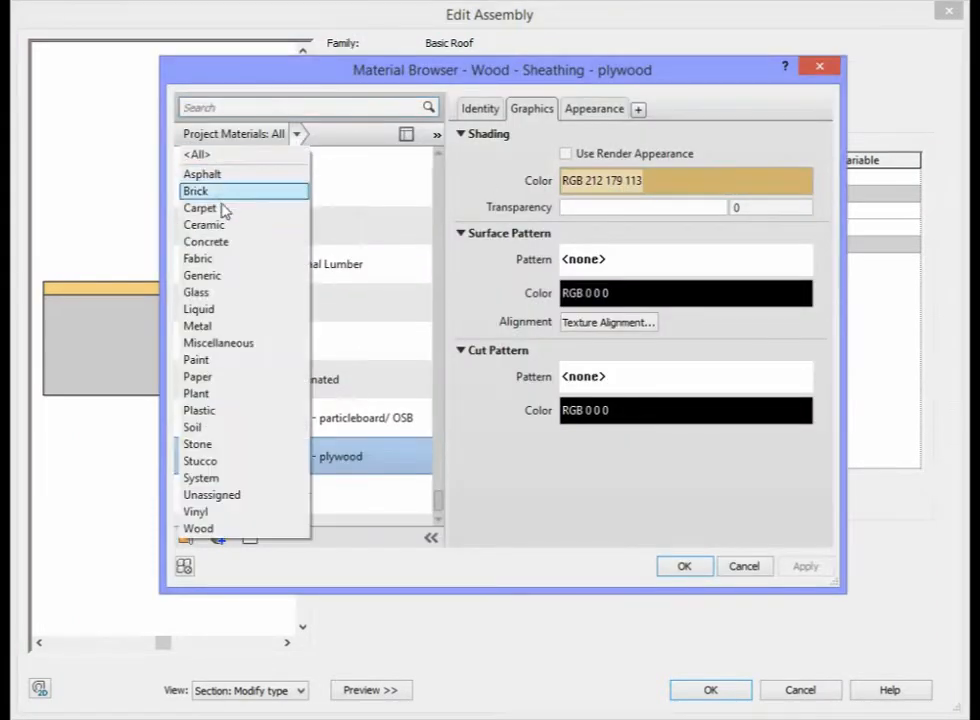
click(212, 380)
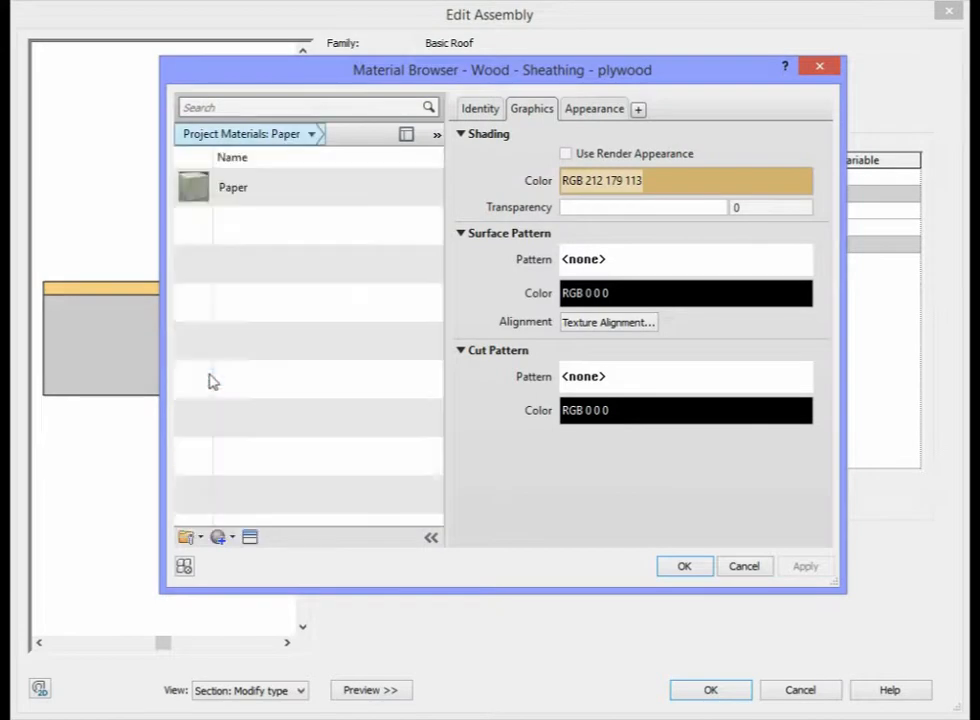
click(238, 190)
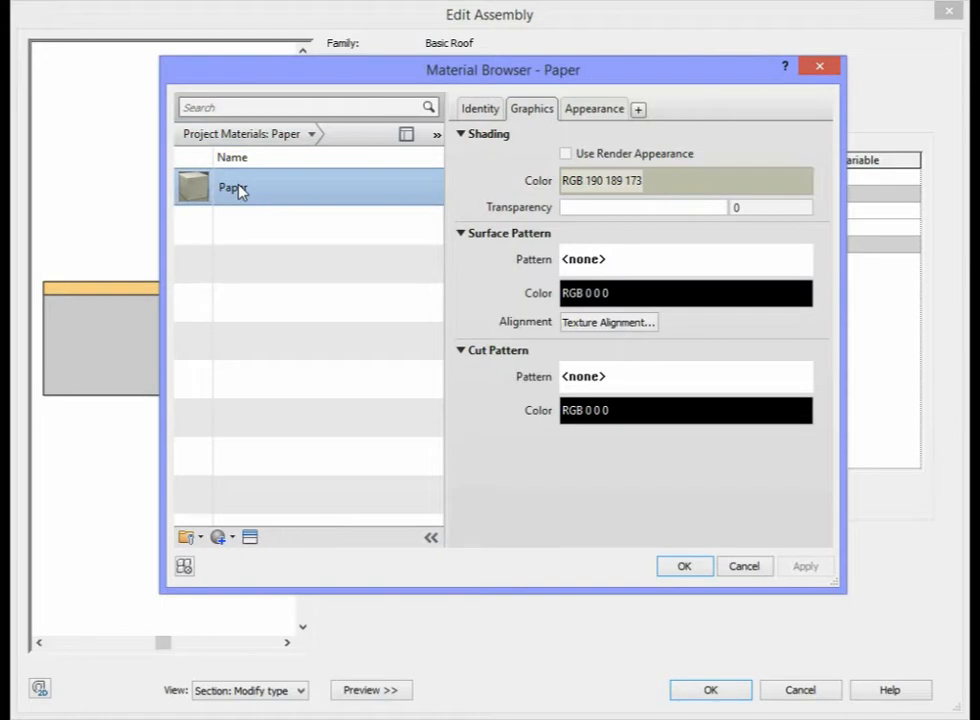
click(685, 566)
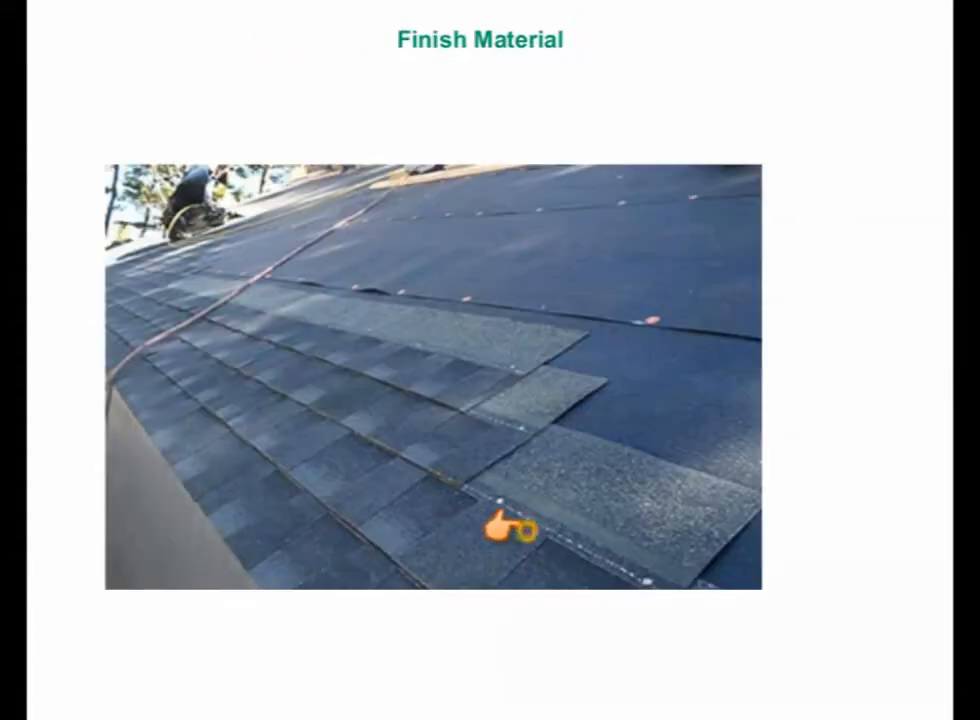
click(357, 409)
click(461, 412)
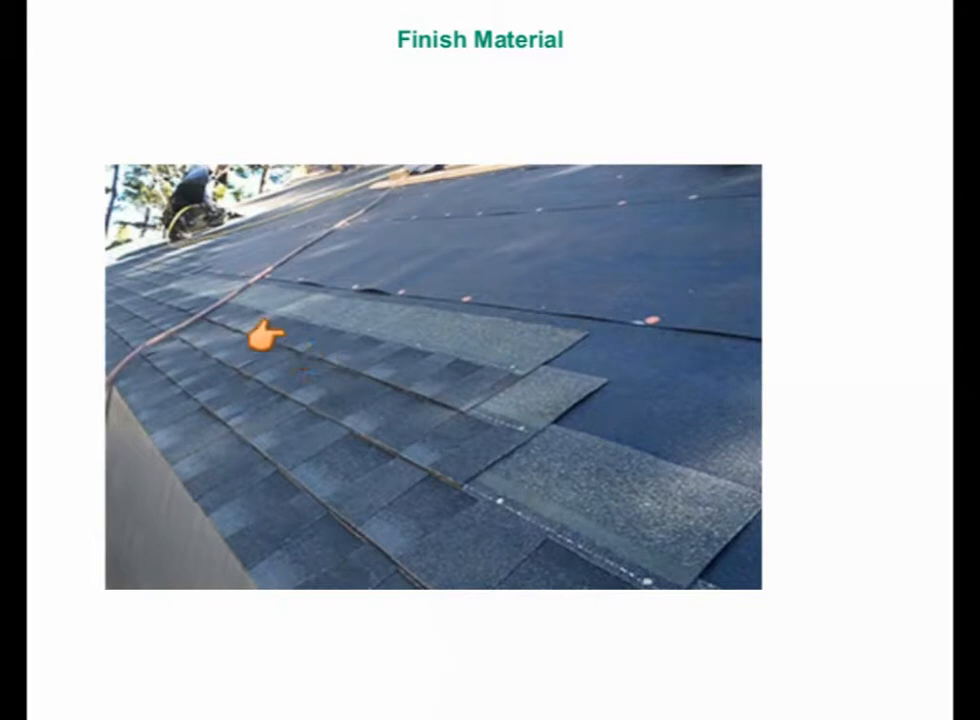
click(208, 305)
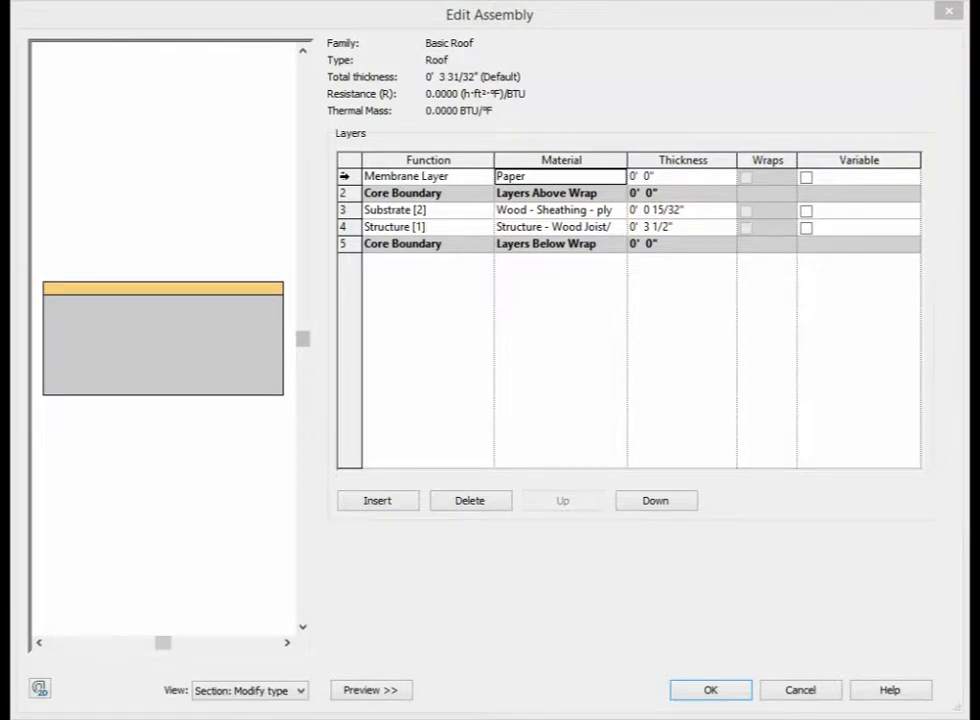
Insert a new layer above the membrane layer and set its function to Finish 2 [5]
click(345, 177)
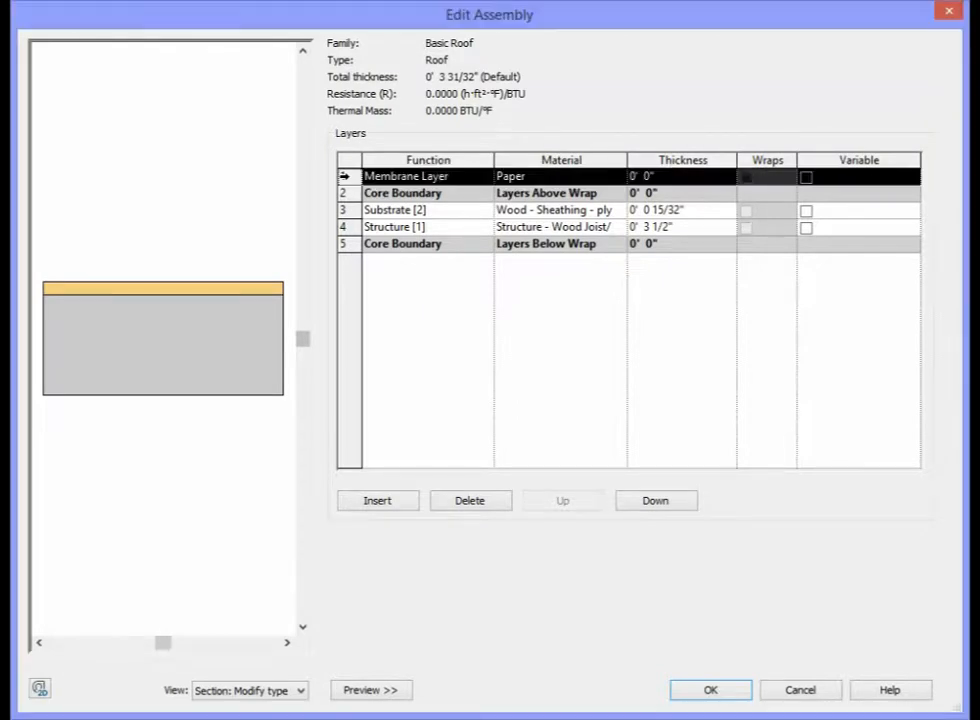
click(377, 501)
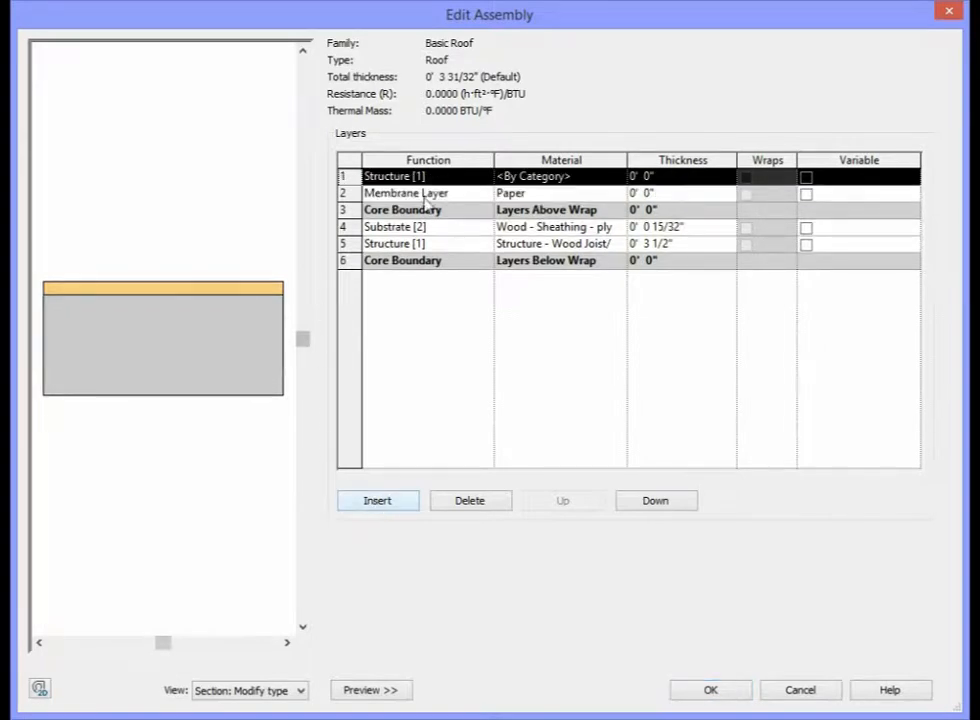
click(466, 176)
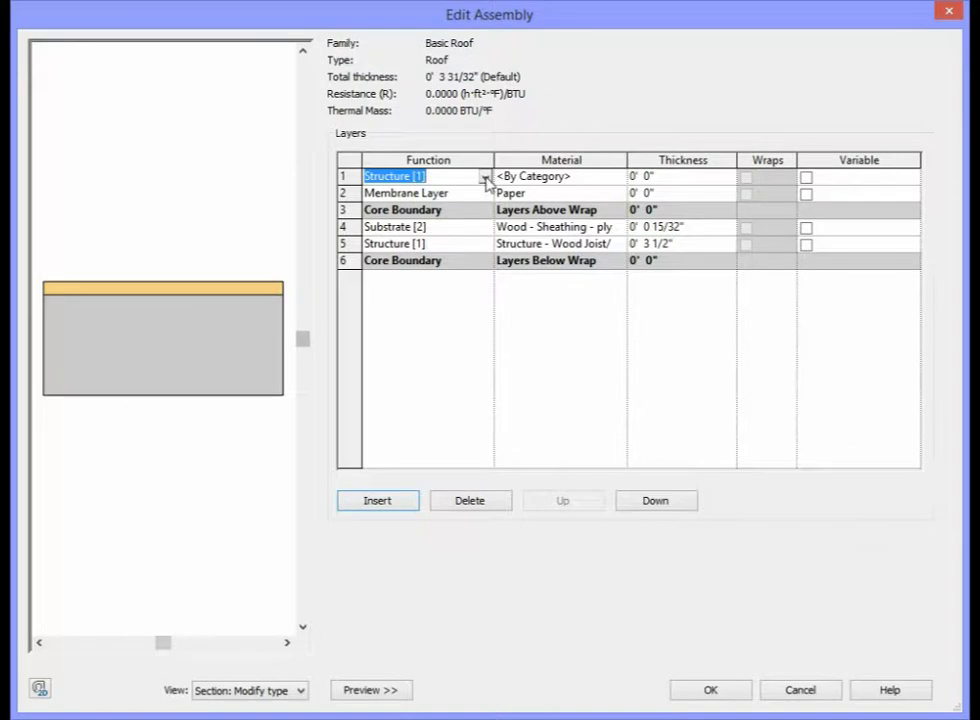
click(485, 177)
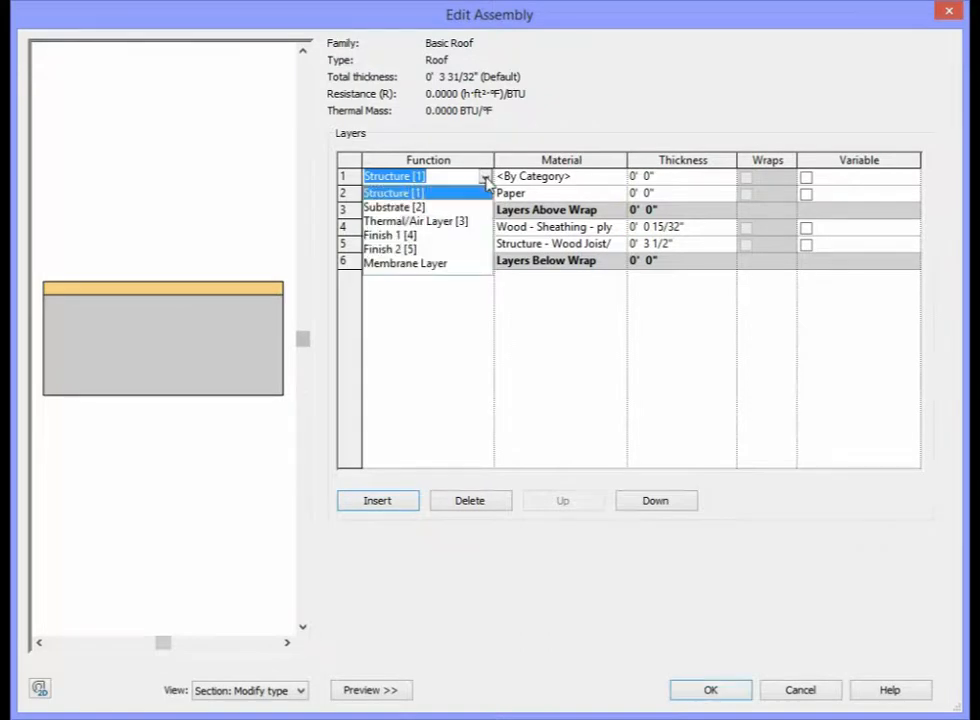
click(398, 249)
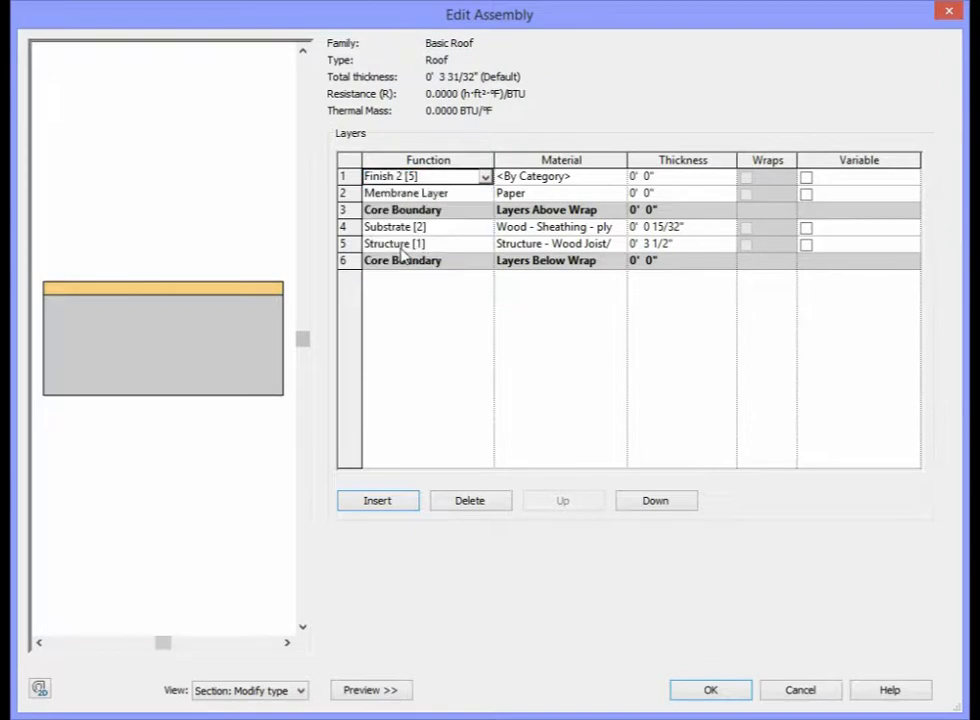
Assign the Roofing - Asphalt Shingle material to the Finish 2 [5] layer and set its thickness to 1/4"
click(619, 177)
click(620, 176)
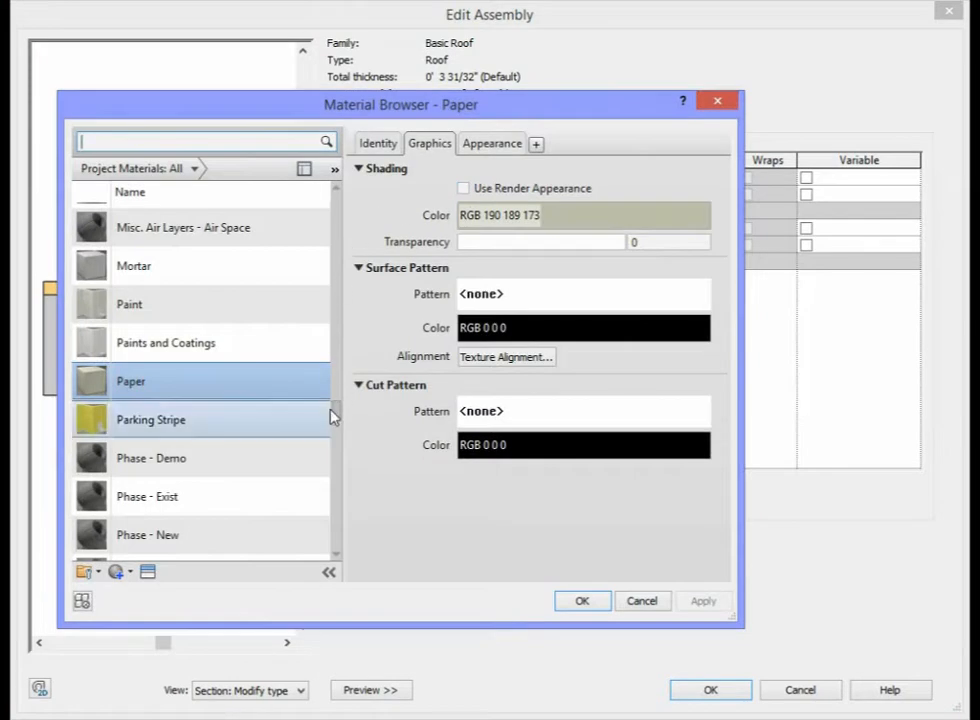
drag(338, 413, 339, 402)
drag(339, 402, 339, 450)
click(200, 339)
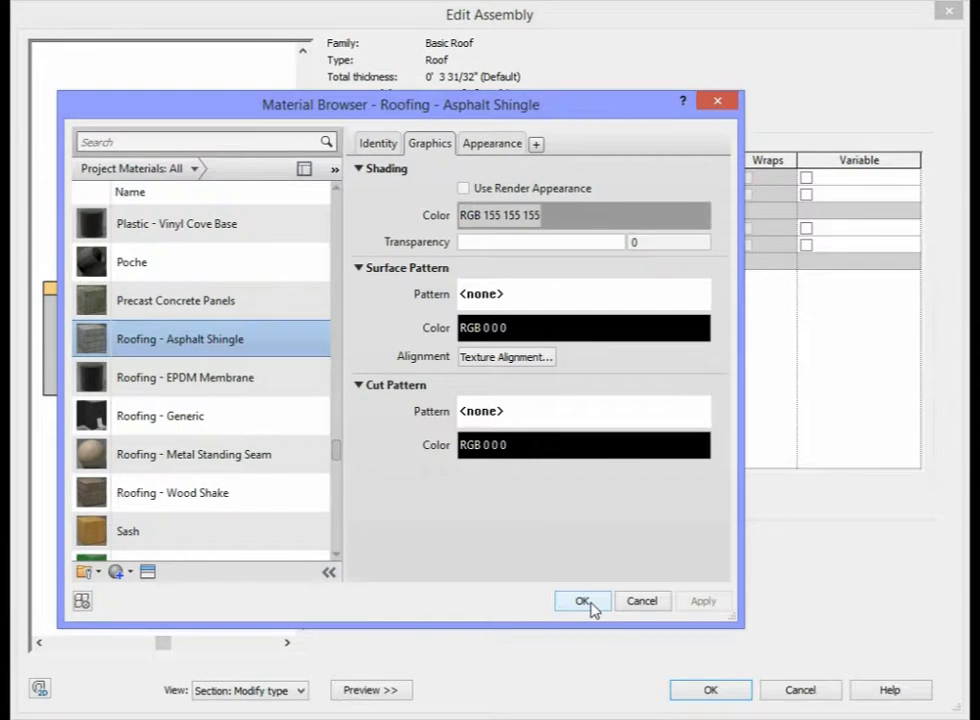
click(583, 601)
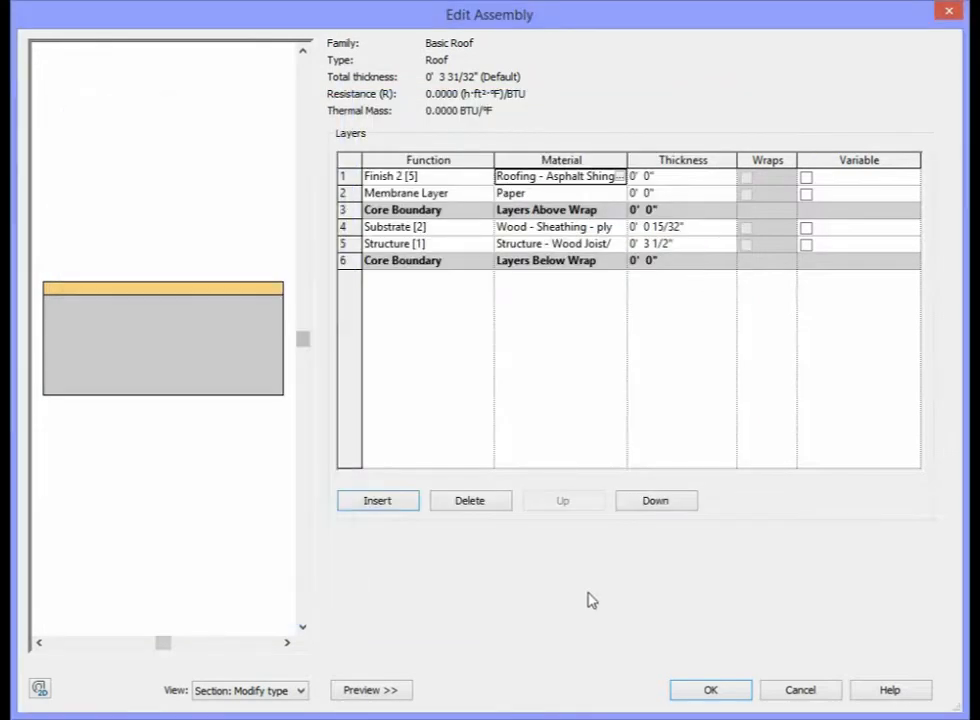
click(651, 176)
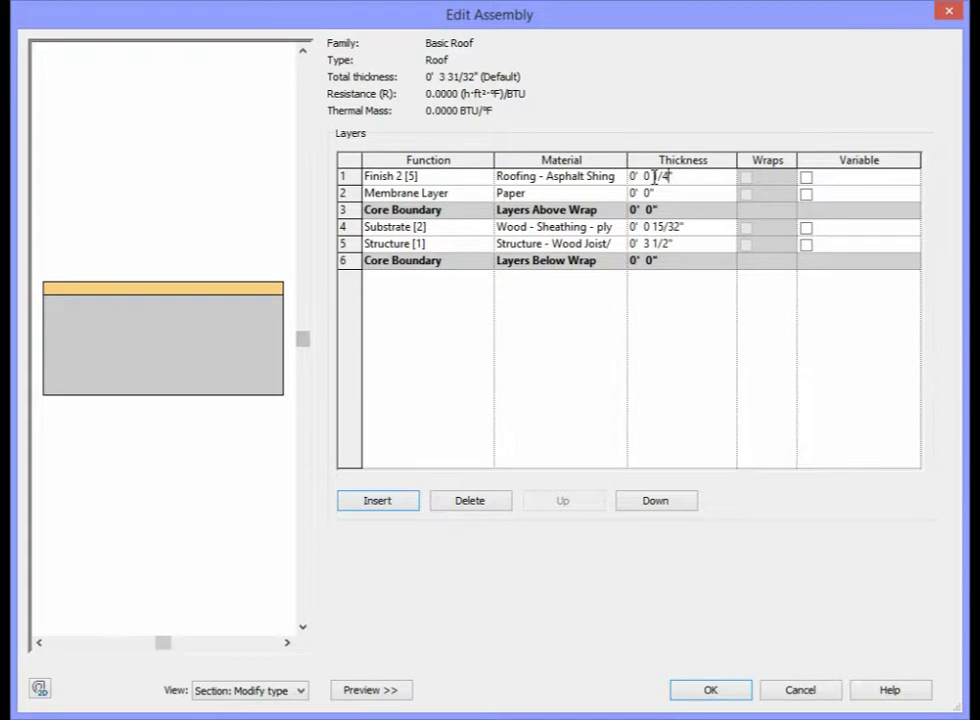
text(1/4)
key(Tab)
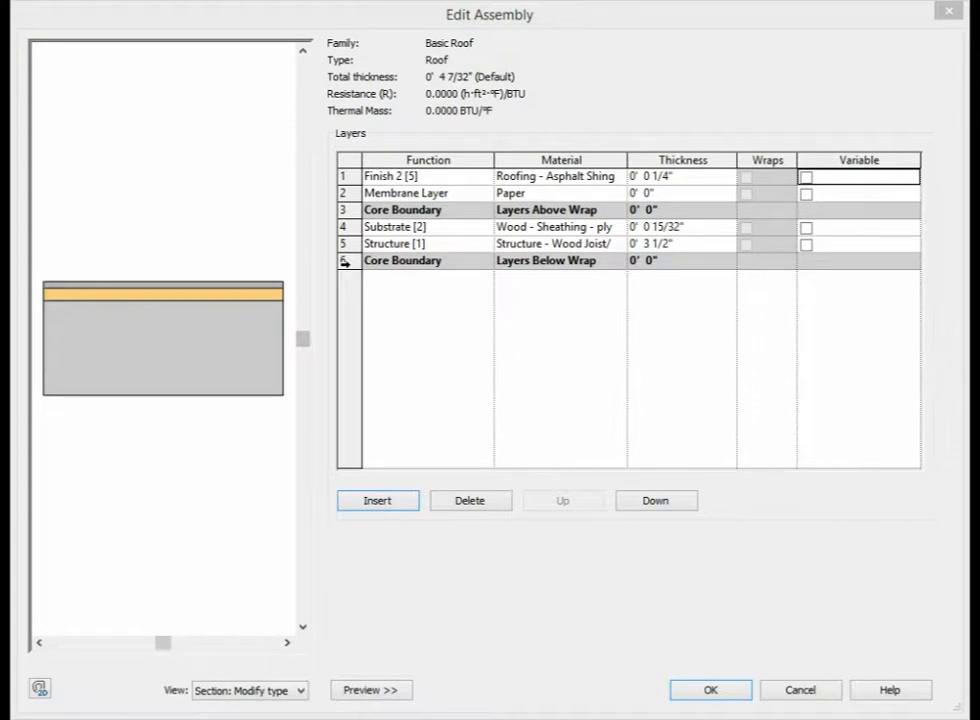
Review the function, material and thickness of each roof layer and the position of the core boundaries
click(344, 176)
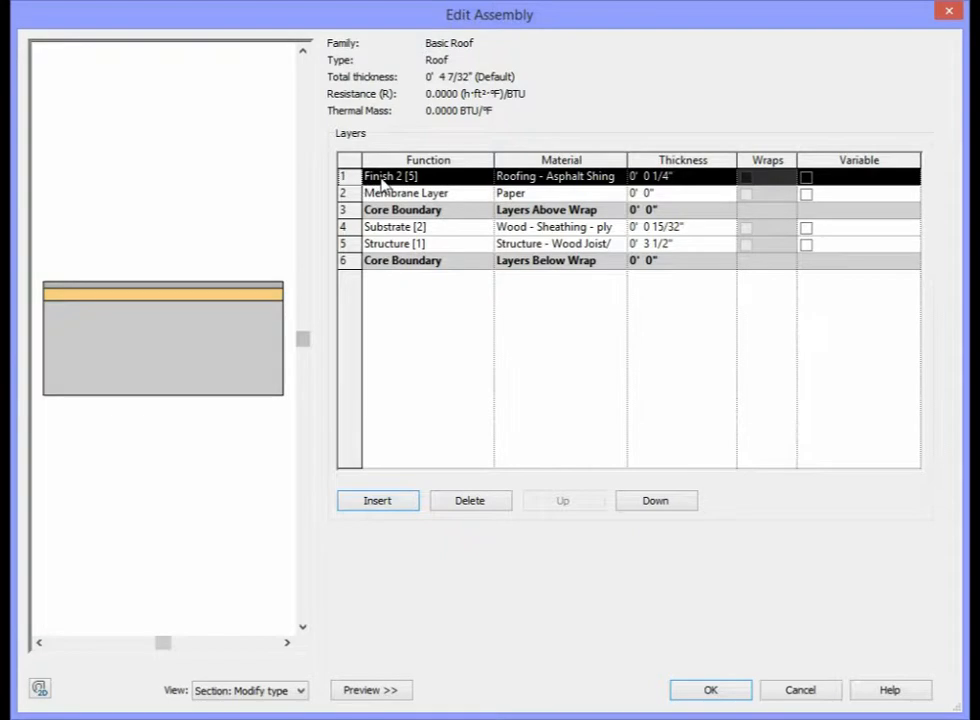
click(349, 192)
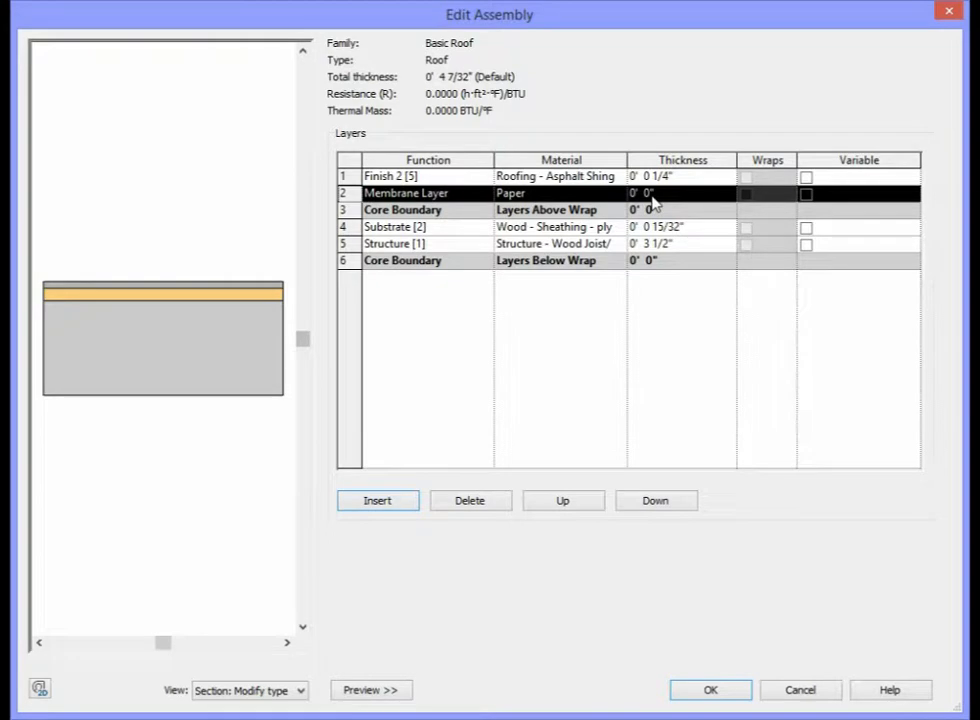
click(351, 211)
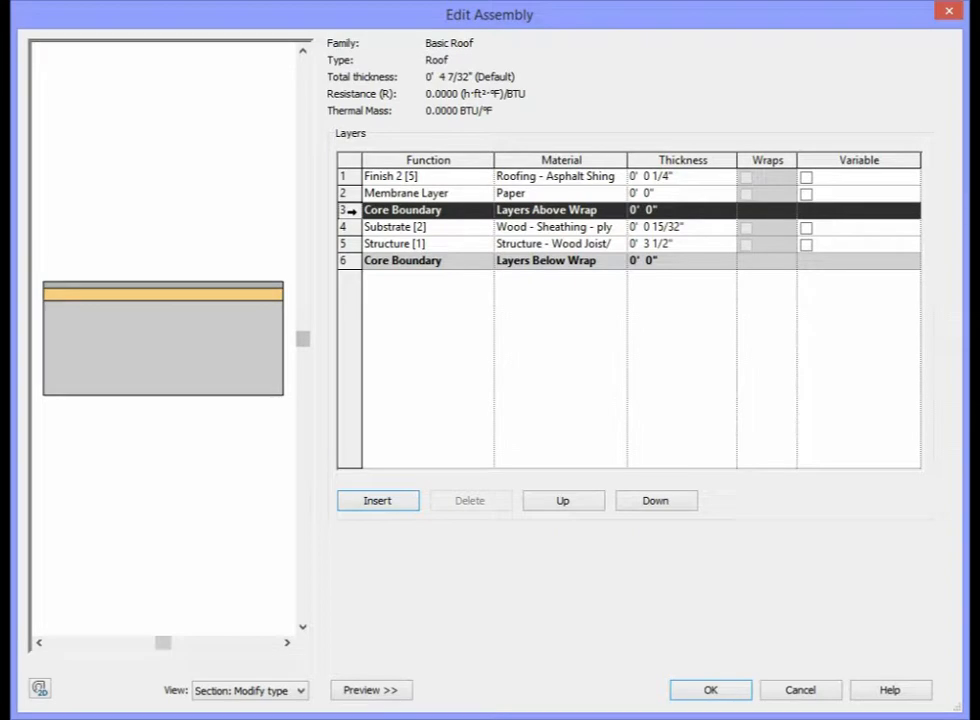
click(349, 227)
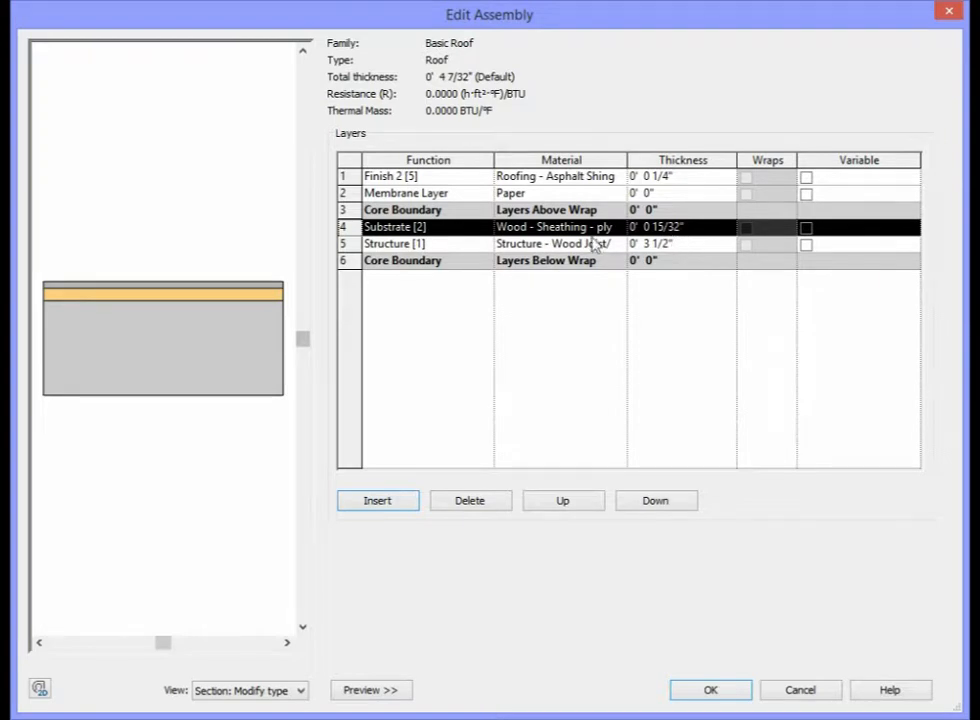
click(345, 243)
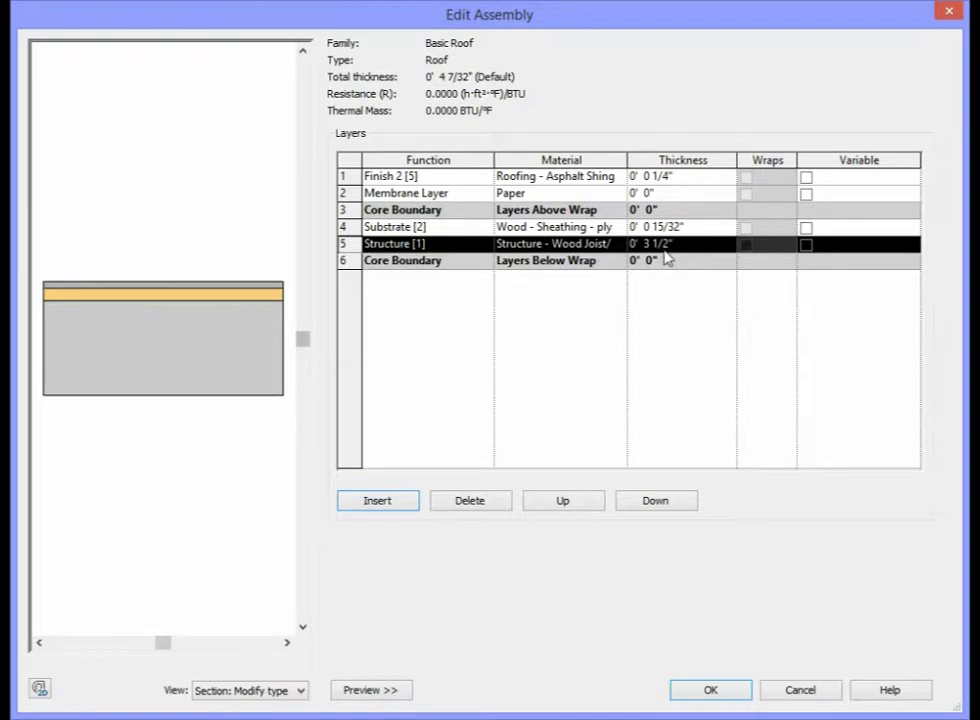
click(344, 260)
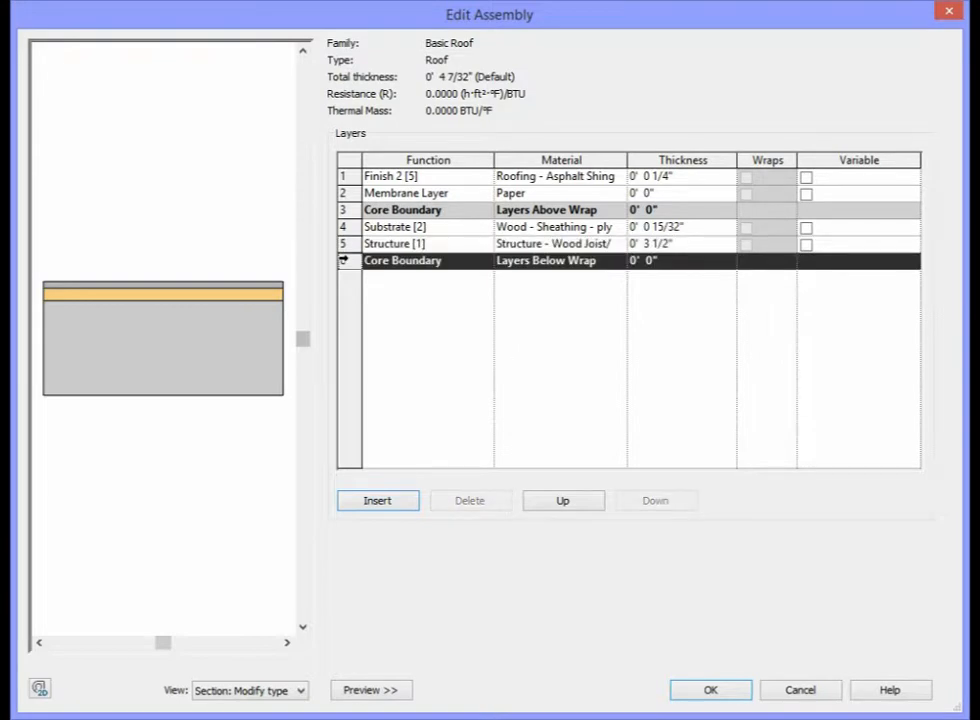
click(344, 243)
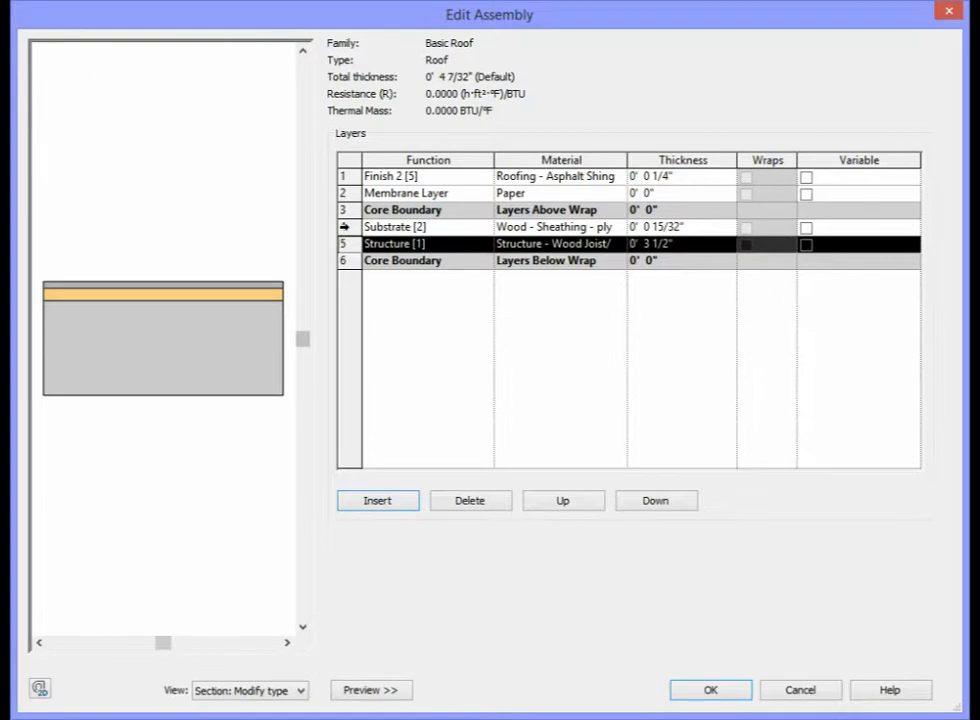
click(344, 227)
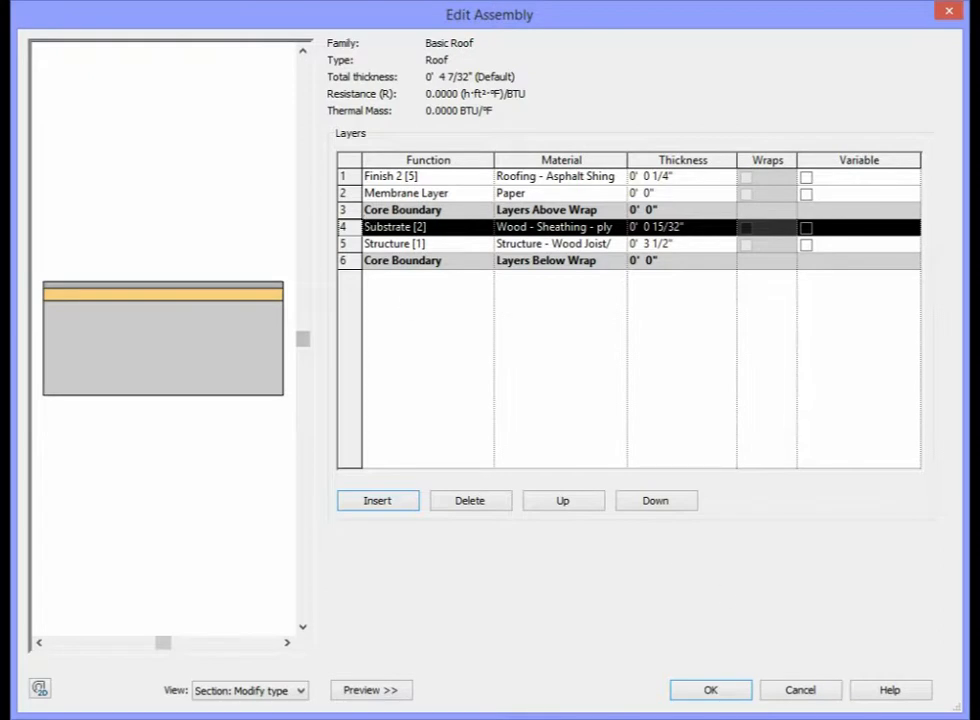
key(Up)
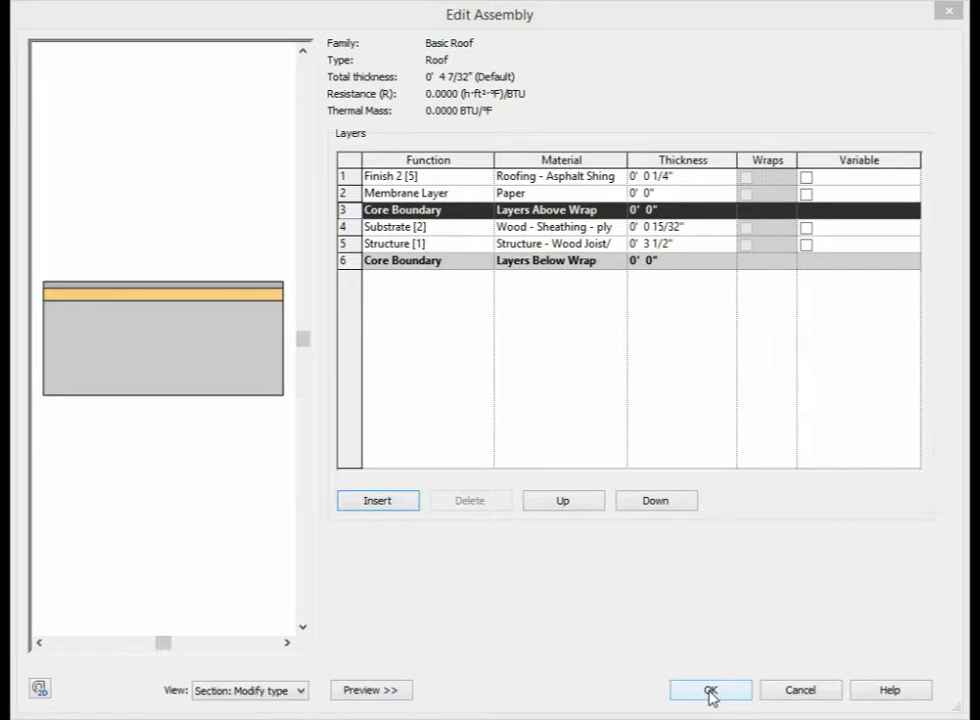
Accept the roof's layer structure and type properties, and set the roof's base level to Finish Ceiling 1
click(710, 691)
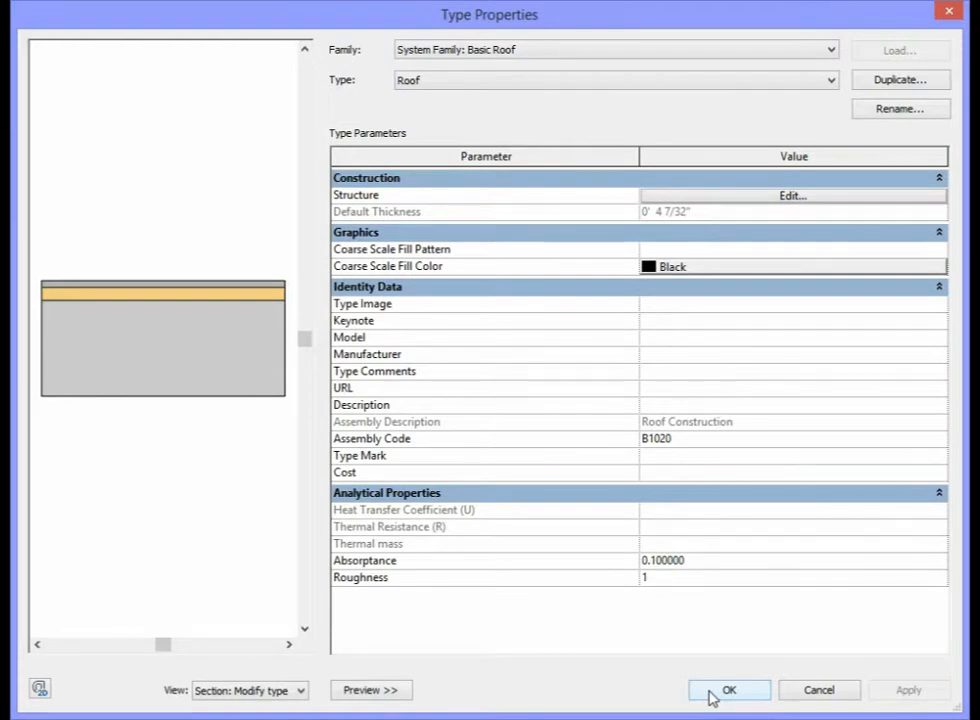
click(735, 698)
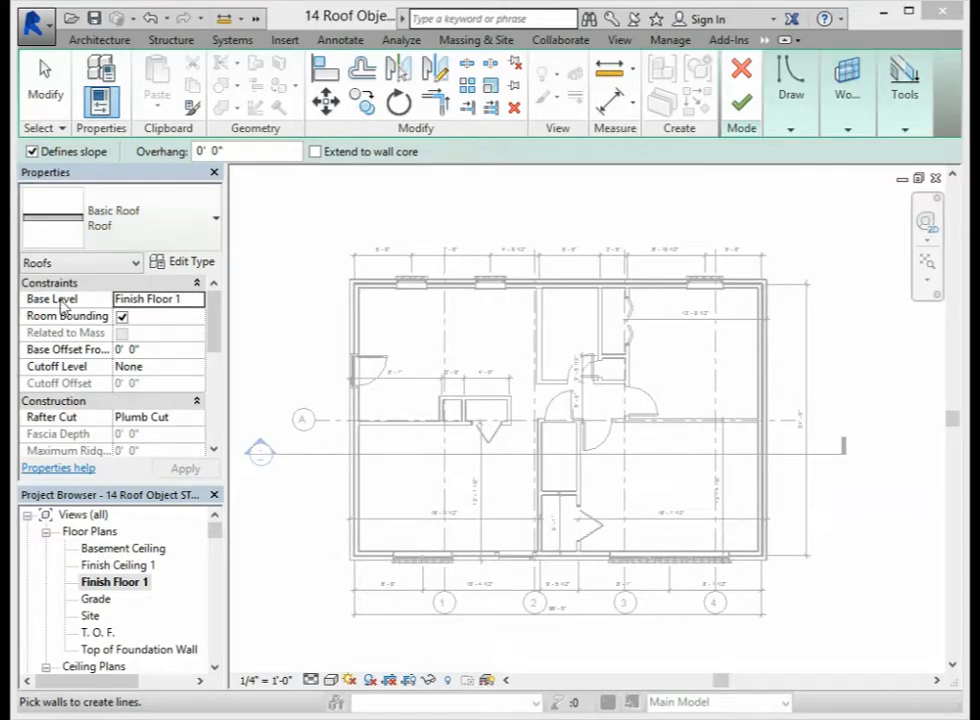
click(203, 303)
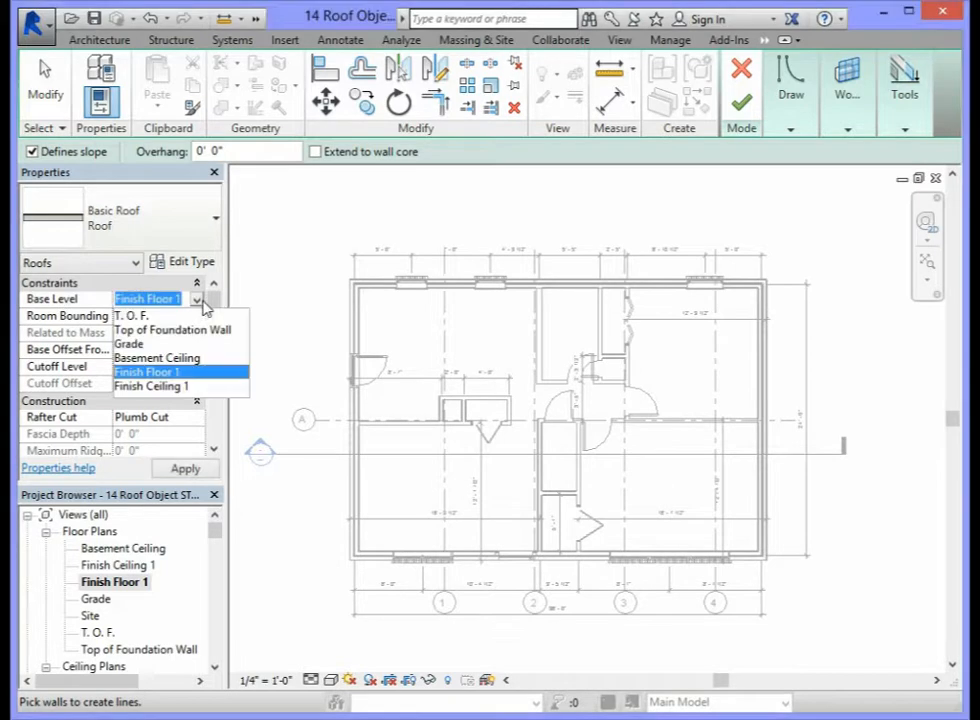
click(170, 388)
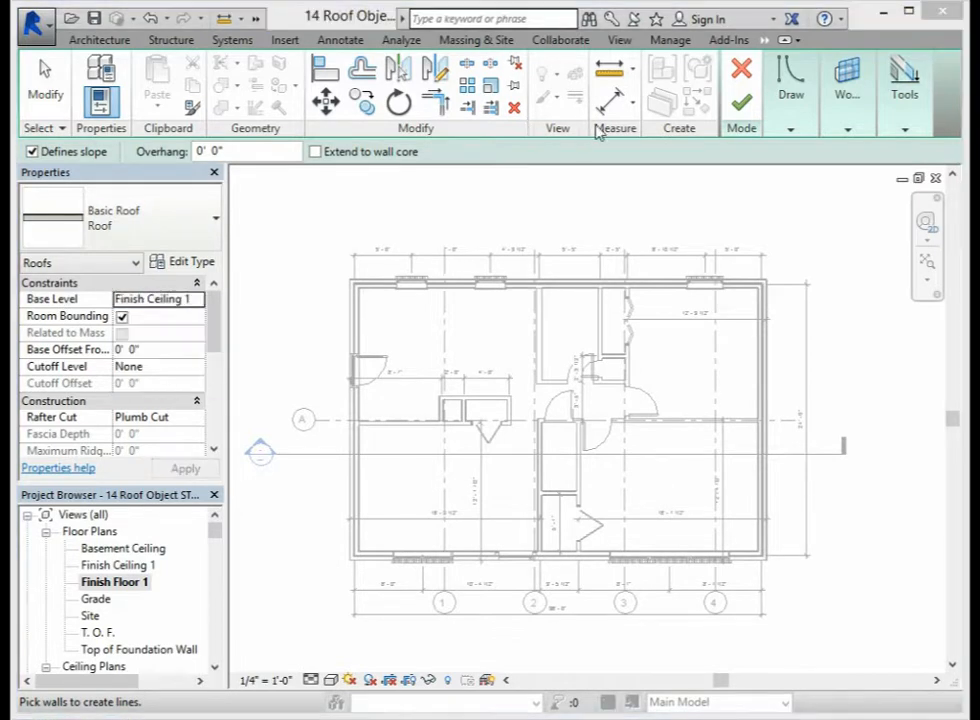
Set the overhang to 1' 0" and create slope-defining roof boundary lines by picking the house's four exterior walls
click(792, 132)
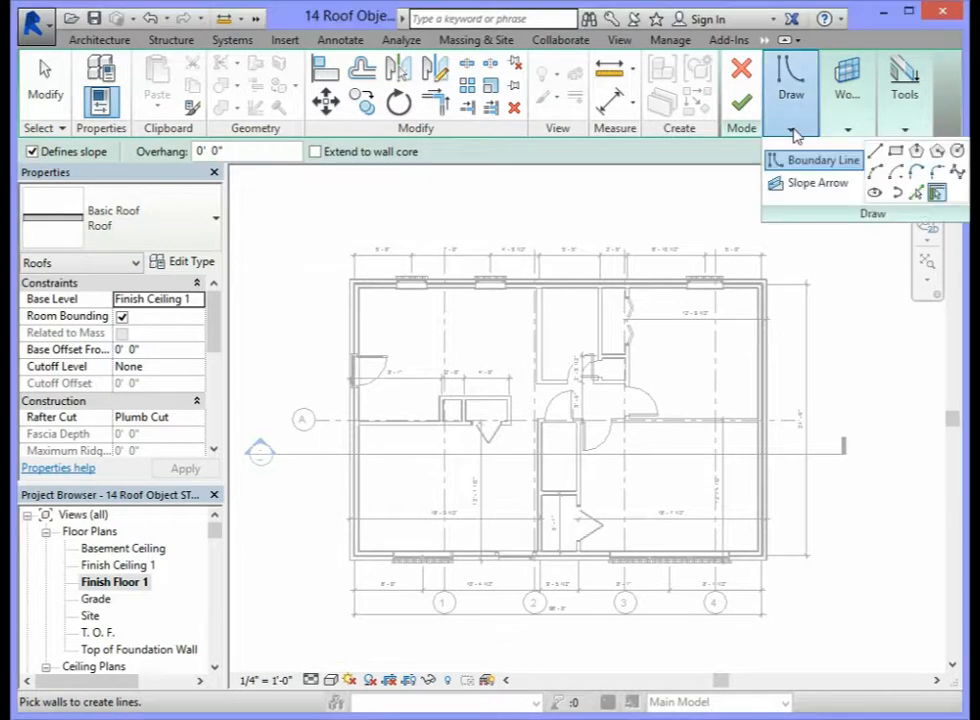
click(937, 195)
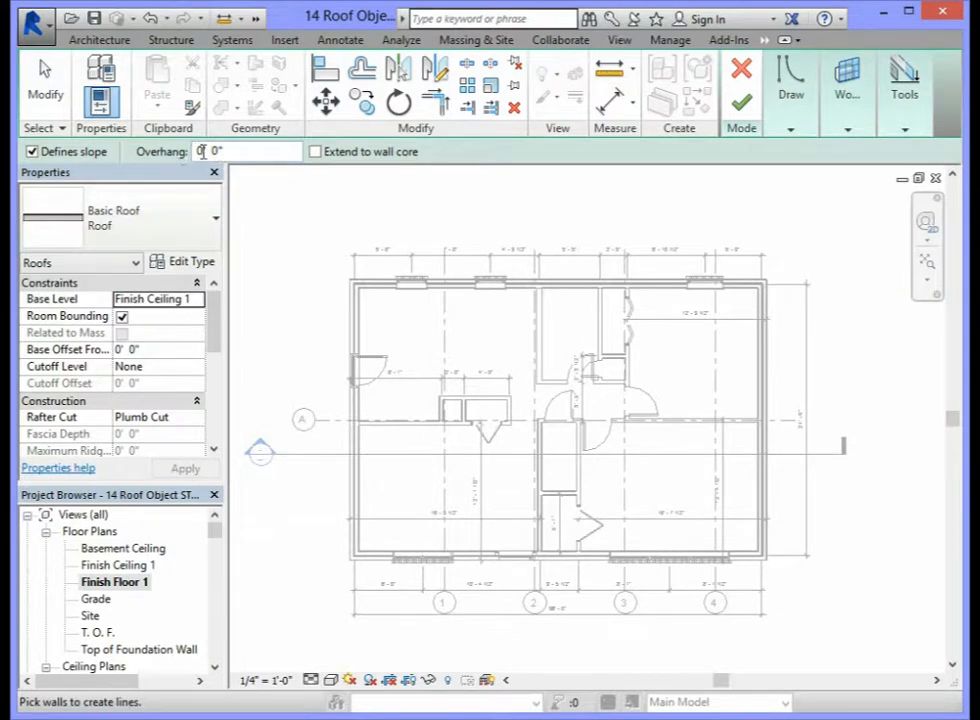
key(BackSpace)
text(1)
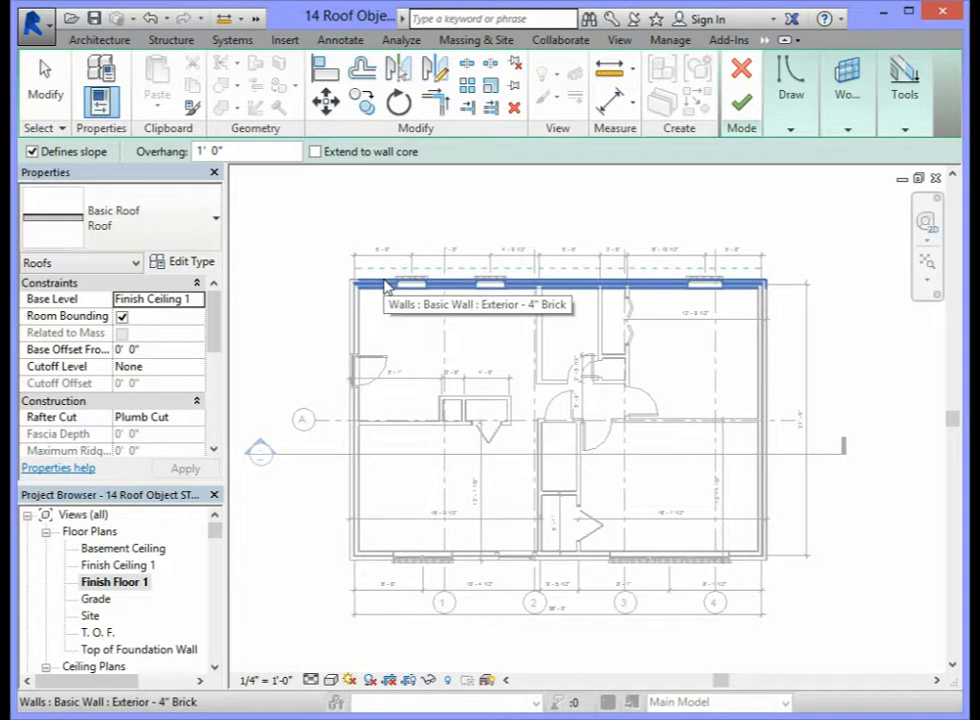
click(388, 285)
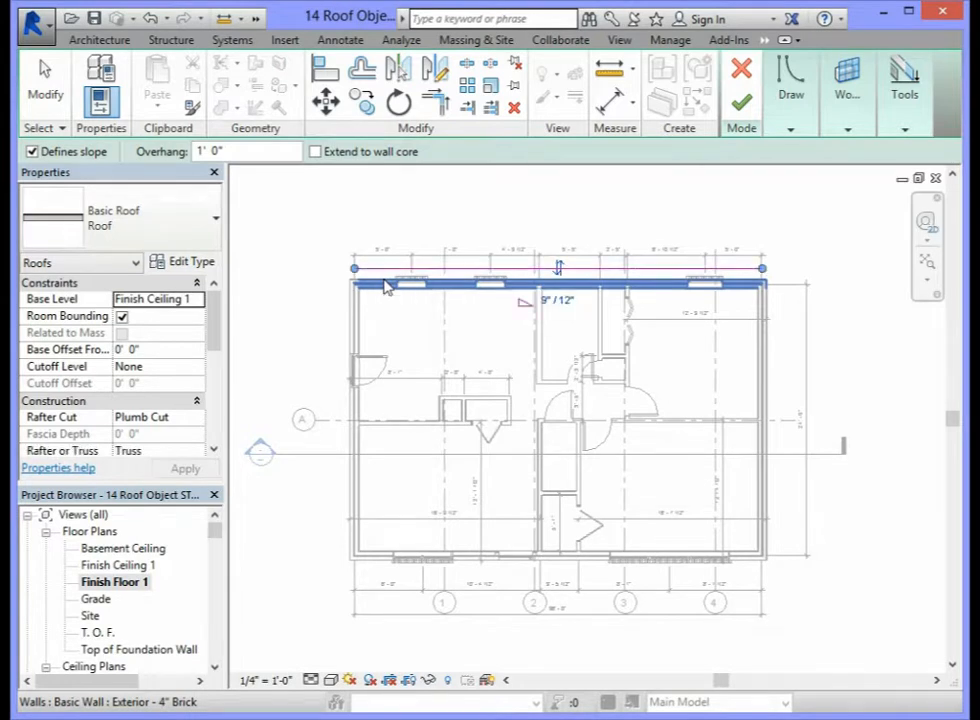
click(352, 322)
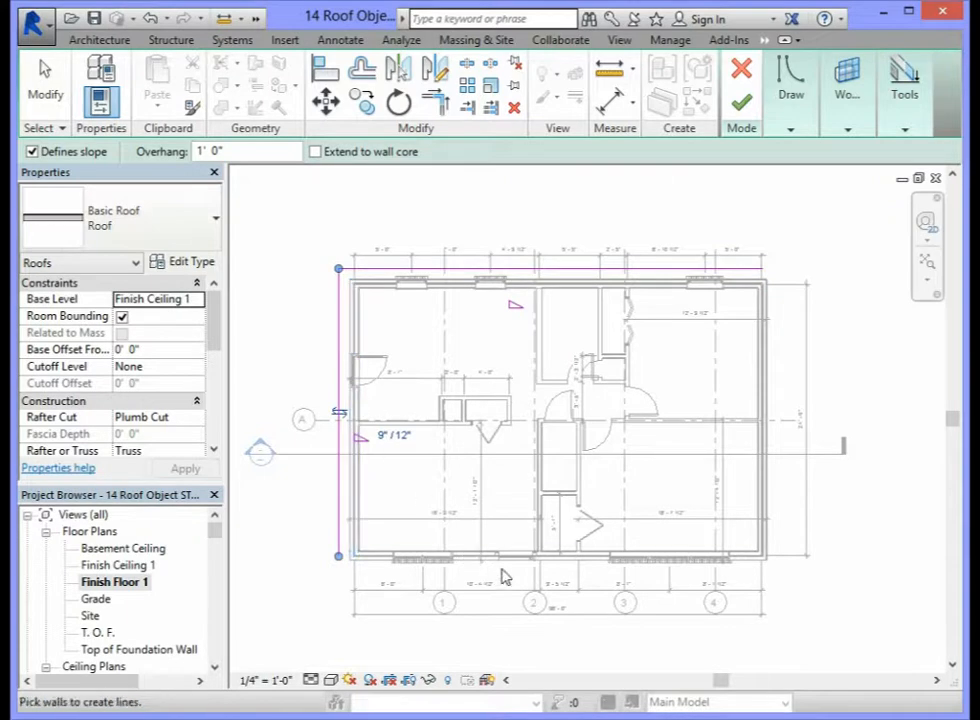
click(548, 569)
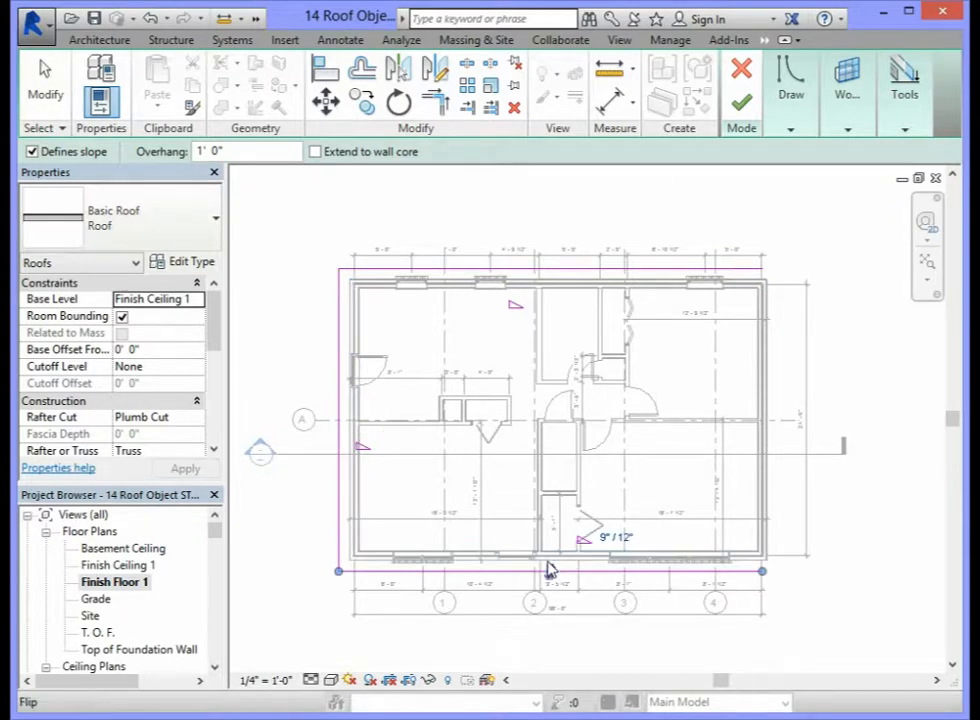
click(770, 503)
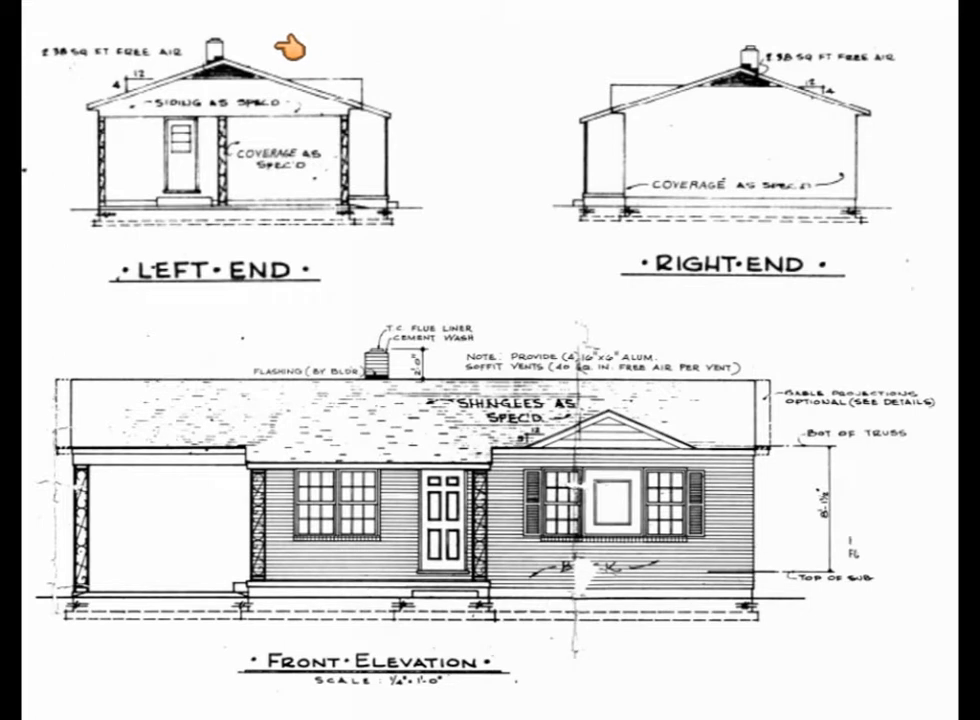
click(245, 57)
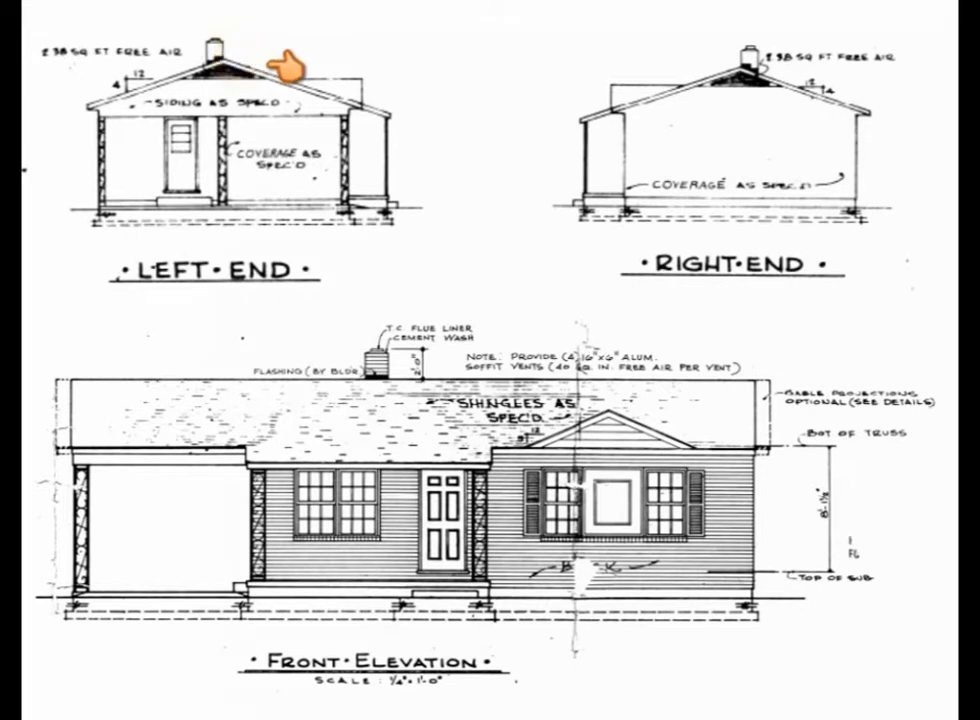
click(394, 115)
click(218, 60)
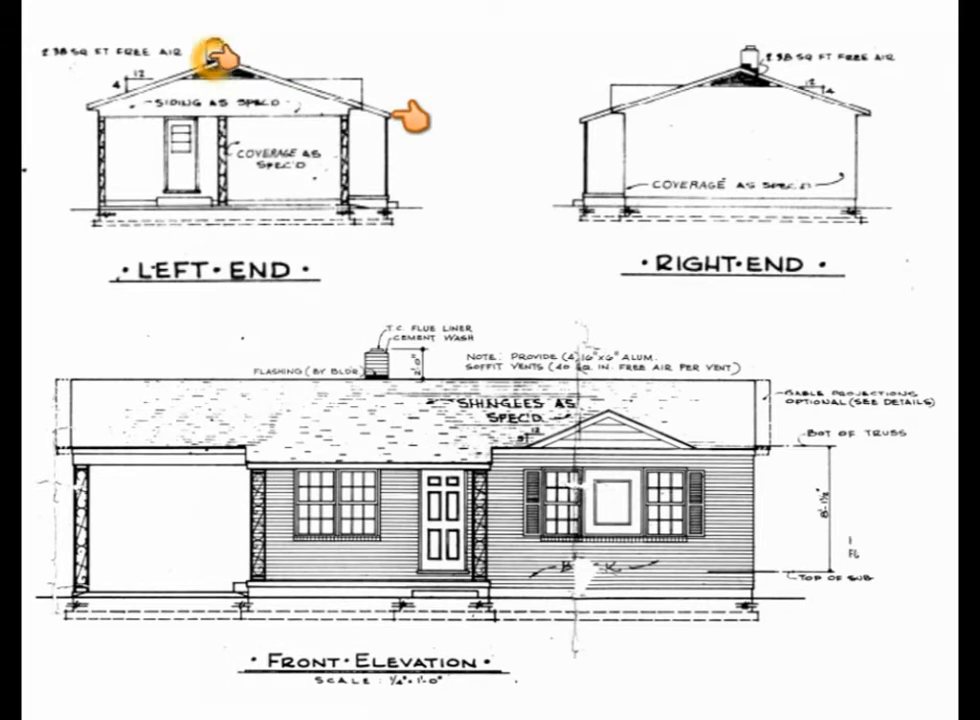
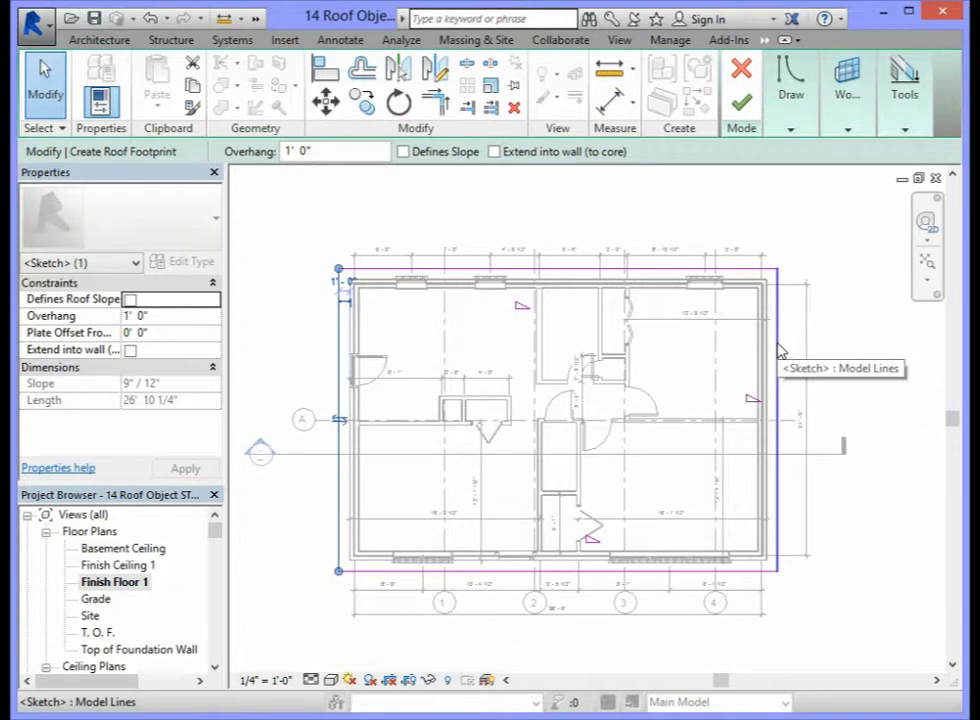
Remove the slope definition from the roof boundary line along the right end wall of the plan
click(780, 348)
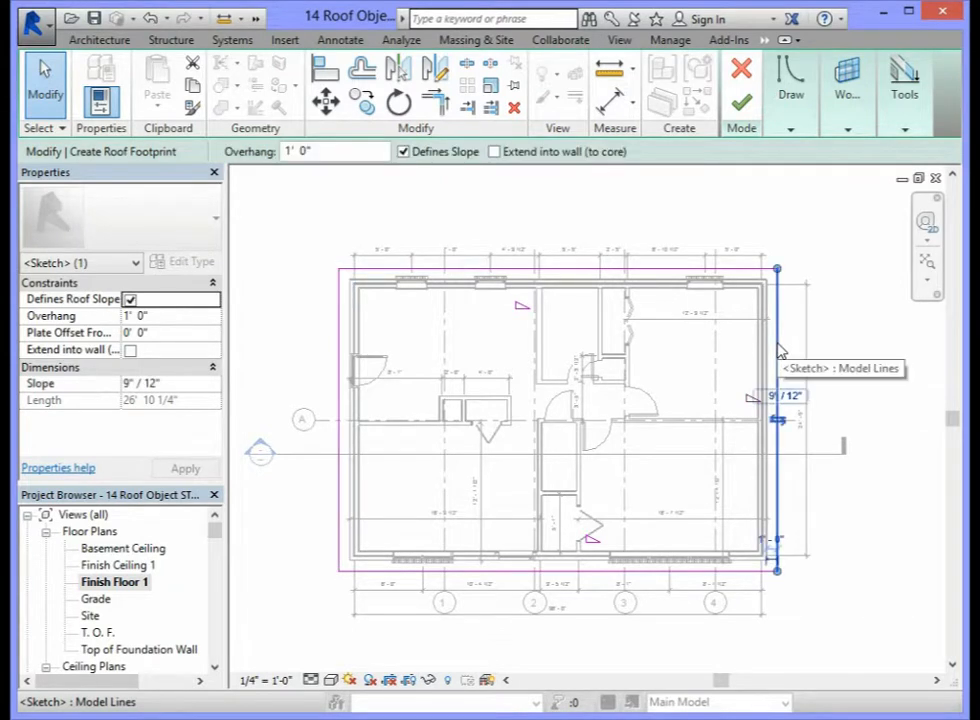
click(403, 152)
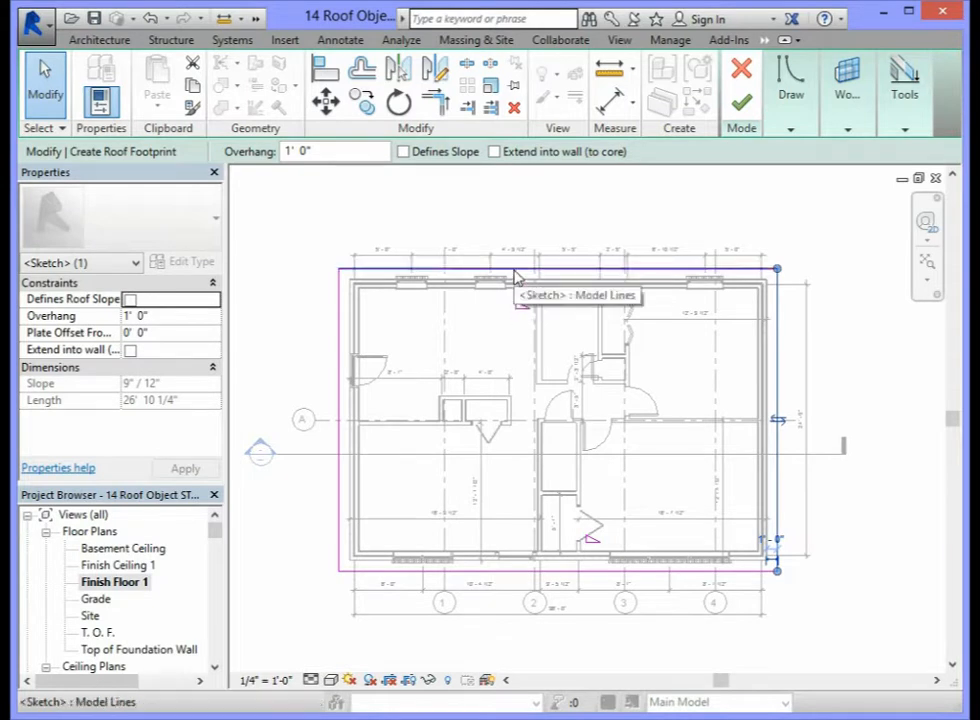
click(515, 270)
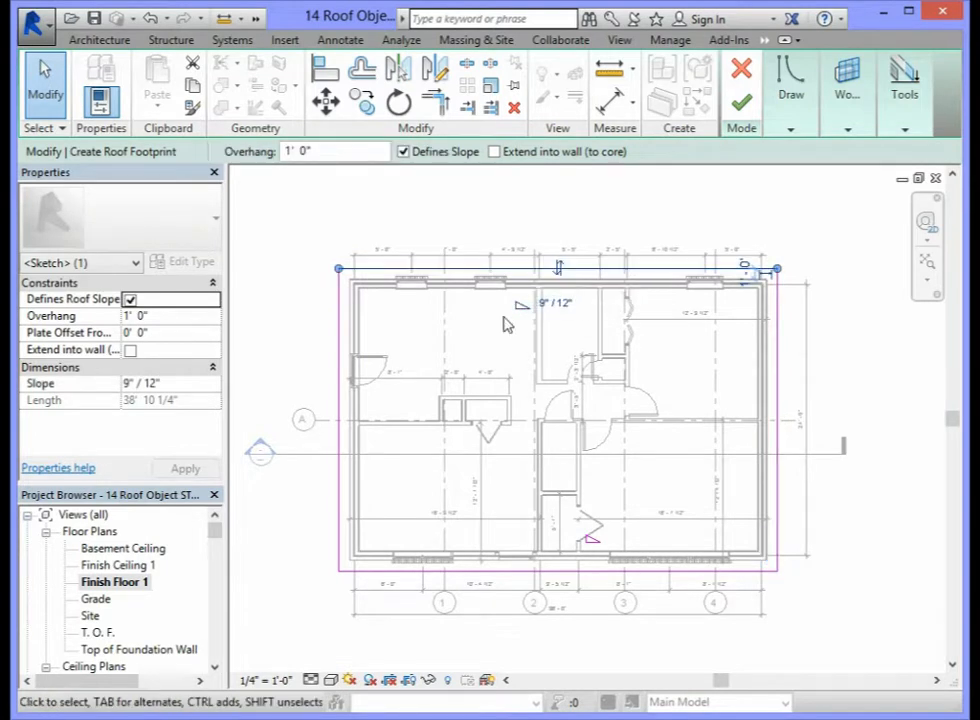
click(508, 576)
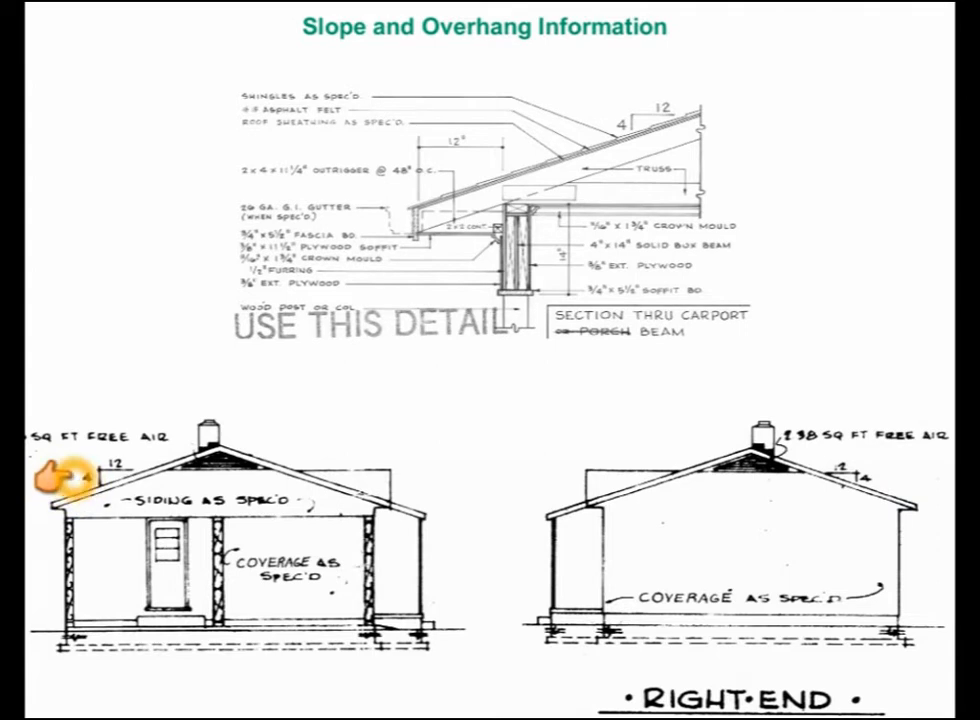
click(612, 121)
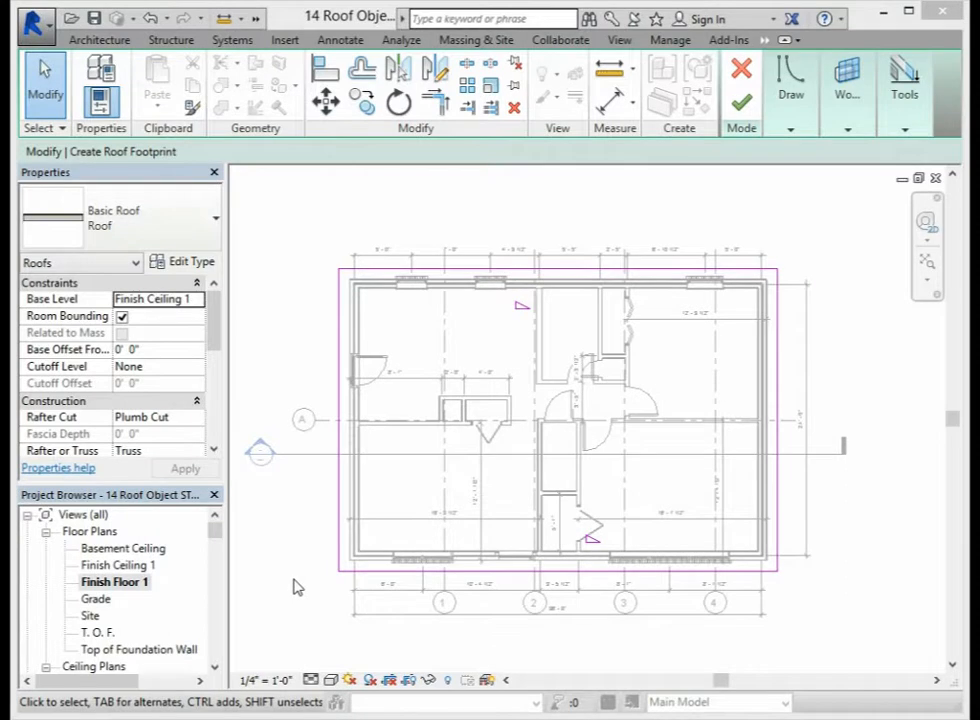
Set the slope of the front roof boundary line, along the plan's lower wall, to 4" / 12"
click(398, 578)
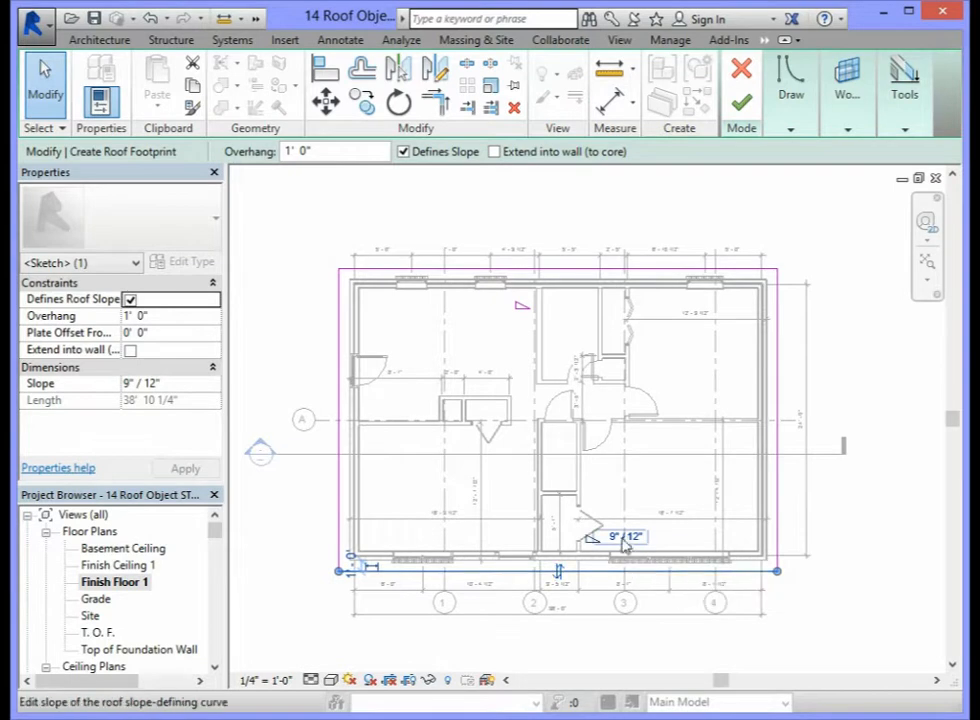
scroll(624, 540, up, 3)
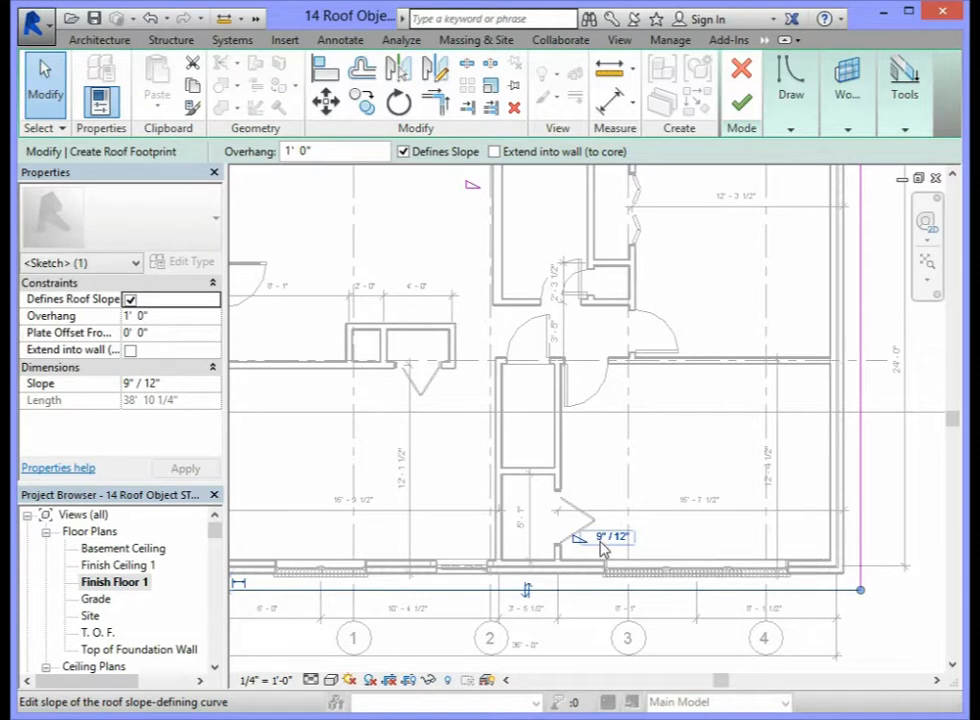
click(602, 538)
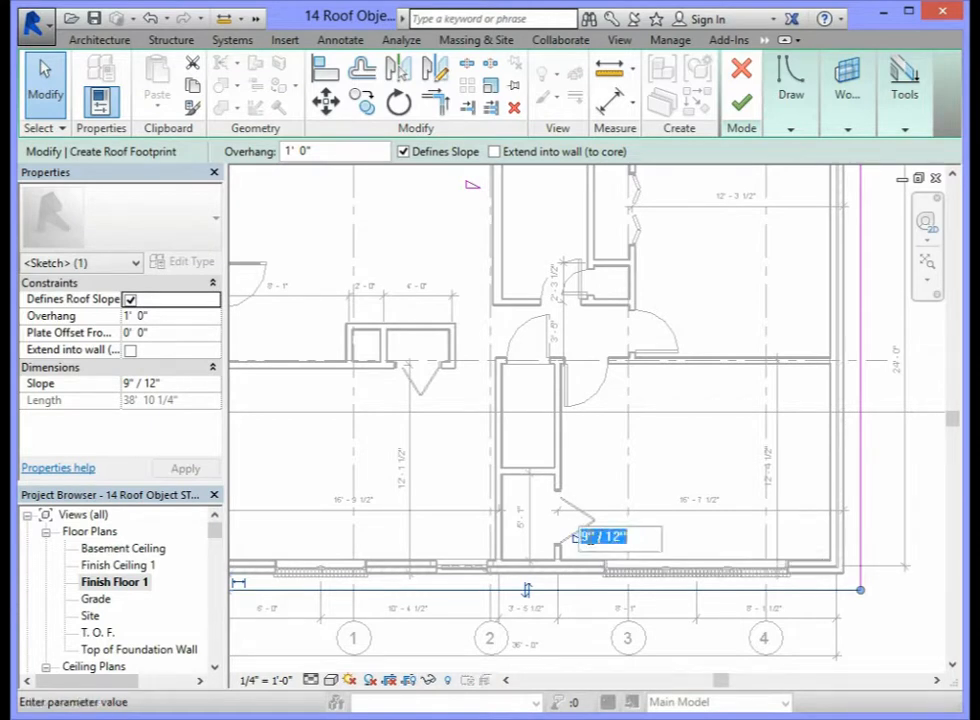
click(588, 538)
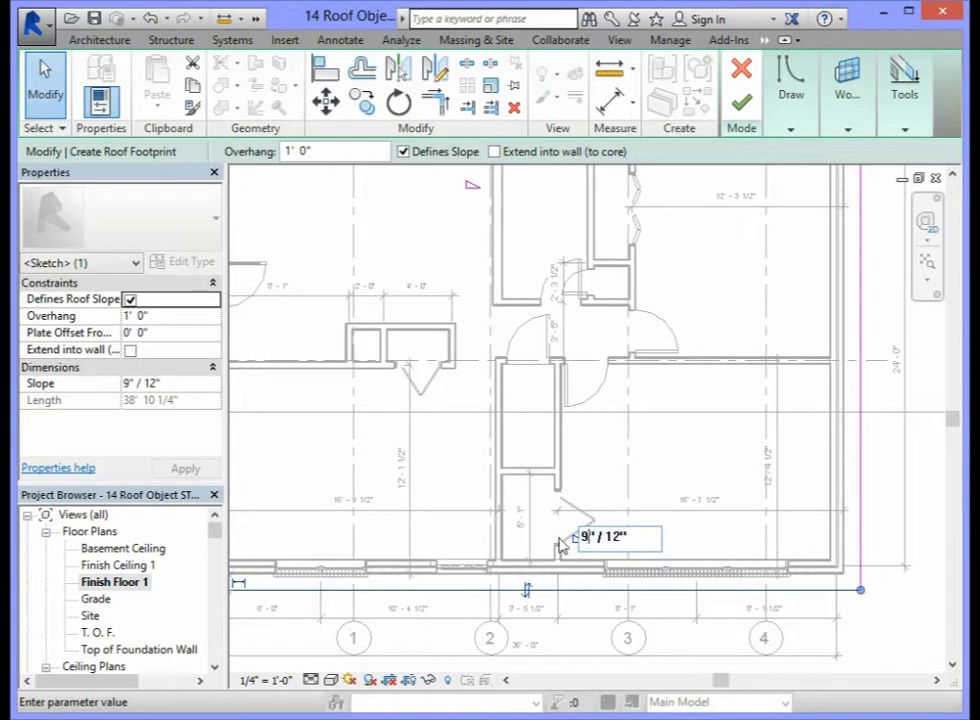
key(BackSpace)
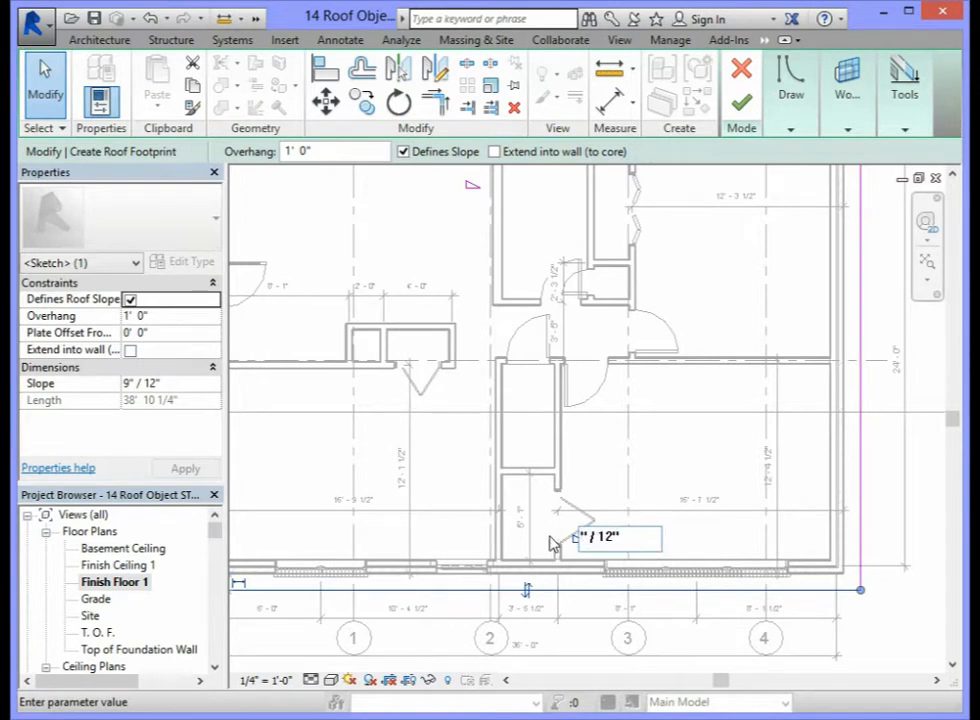
text(4)
key(Return)
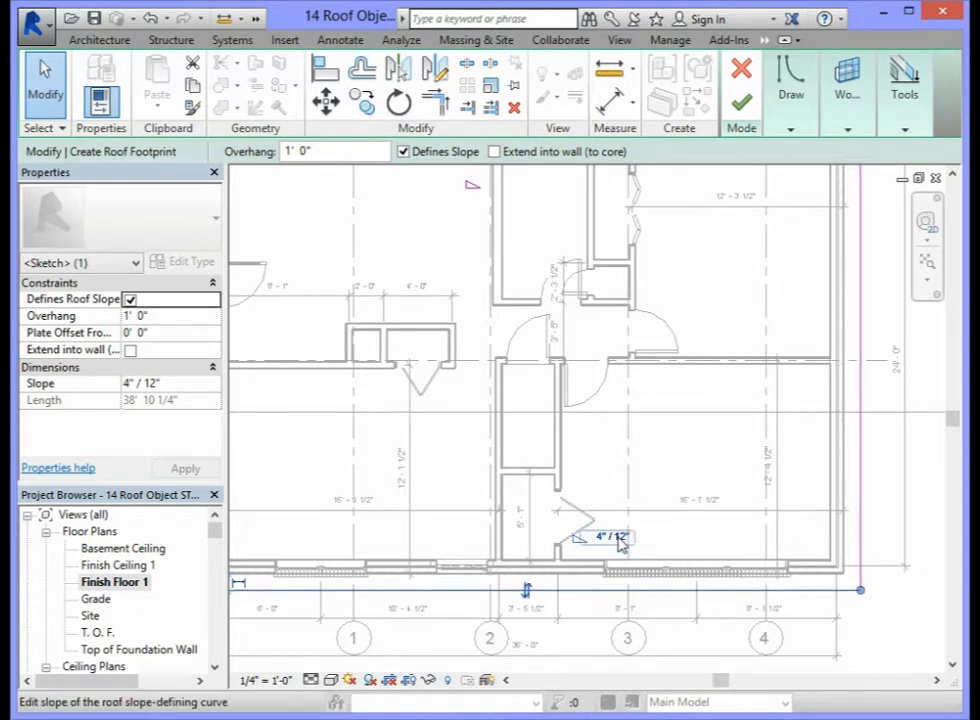
Set the slope of the rear roof boundary line, along the plan's upper wall, to 4" / 12" and apply it
drag(953, 419, 953, 356)
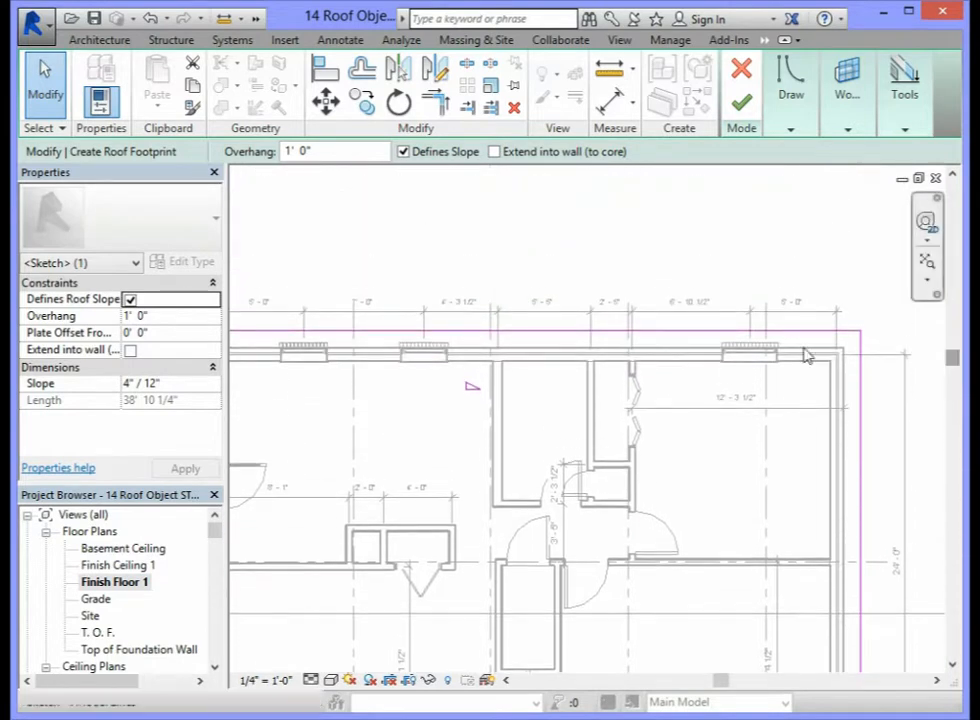
click(632, 335)
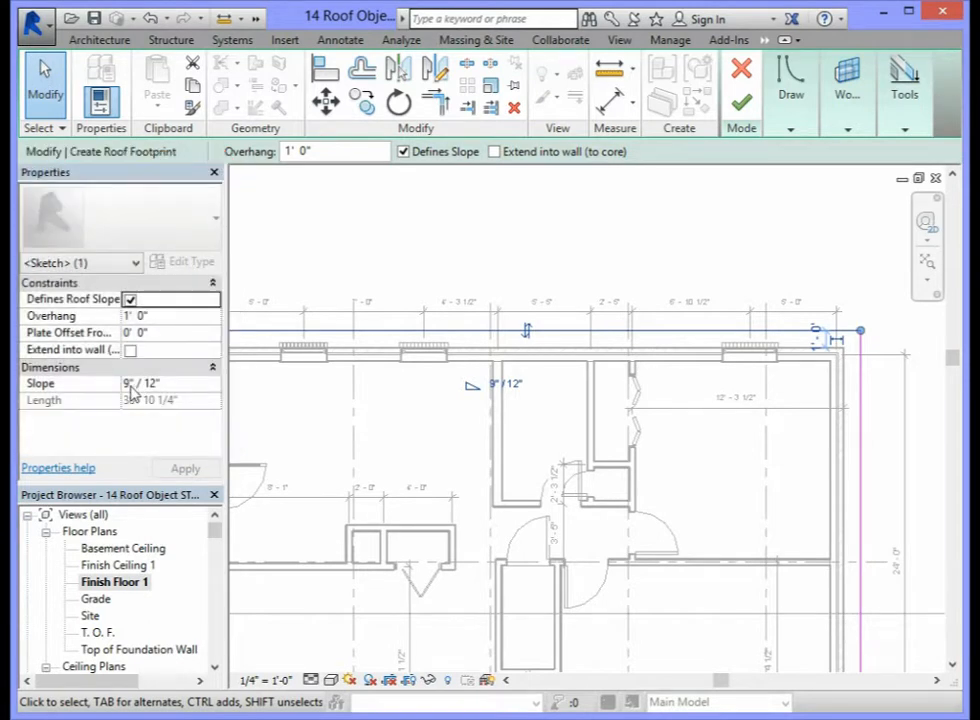
click(131, 385)
key(BackSpace)
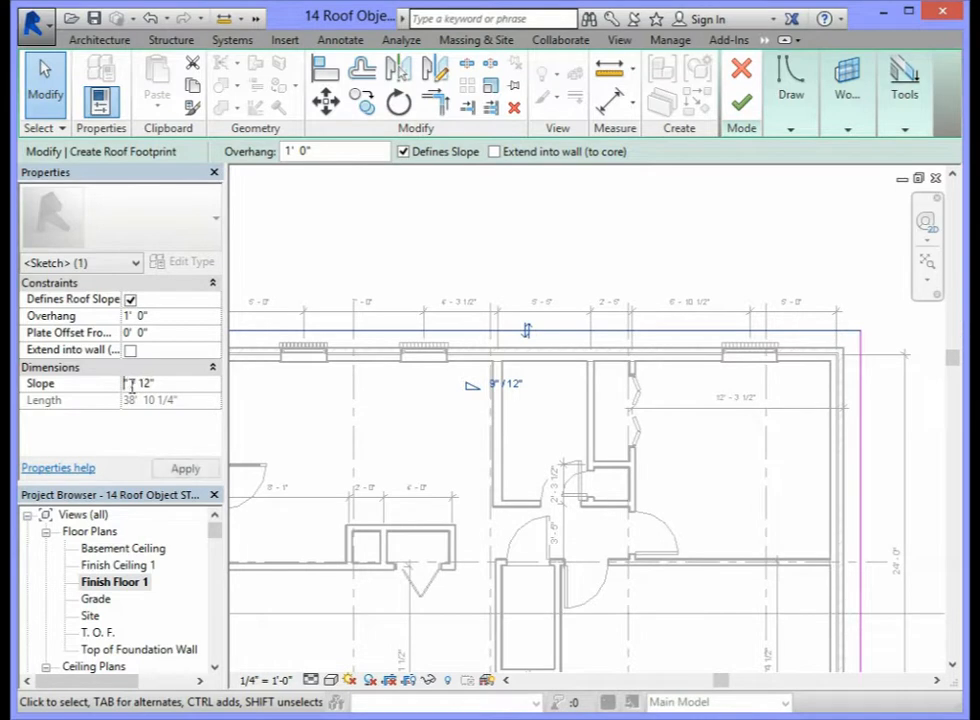
text(4)
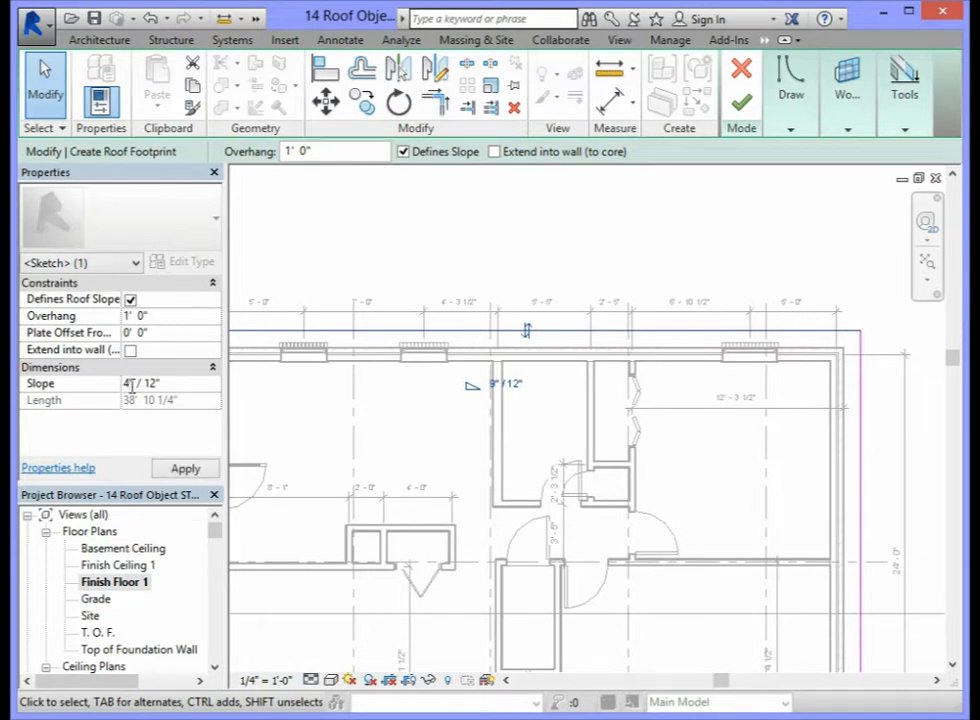
key(Return)
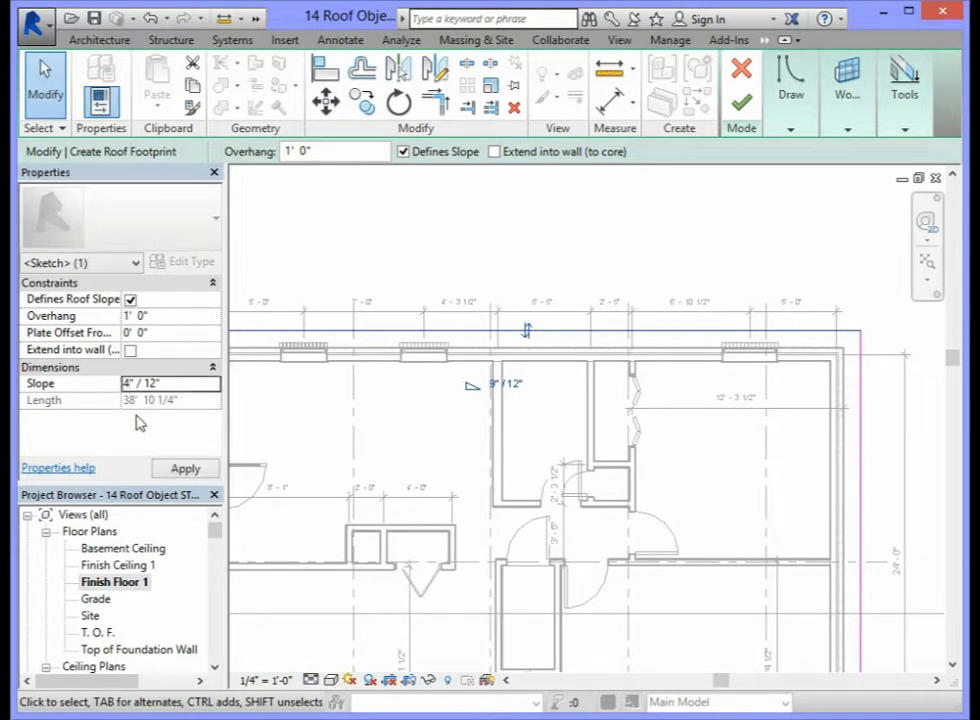
click(195, 470)
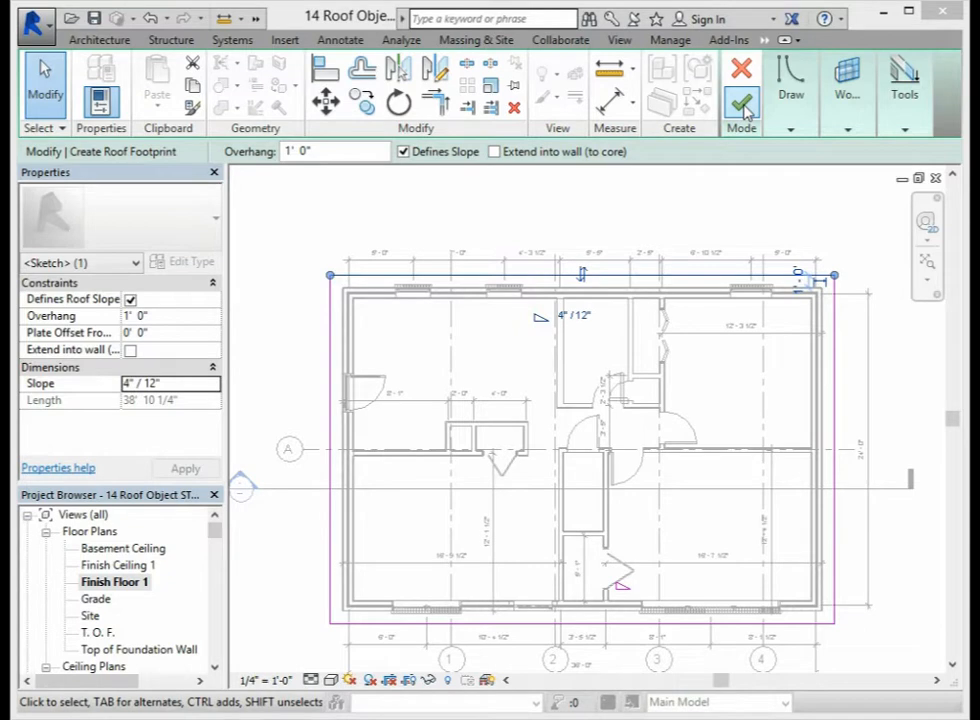
Finish the roof footprint and open the default 3D view of the house
click(742, 104)
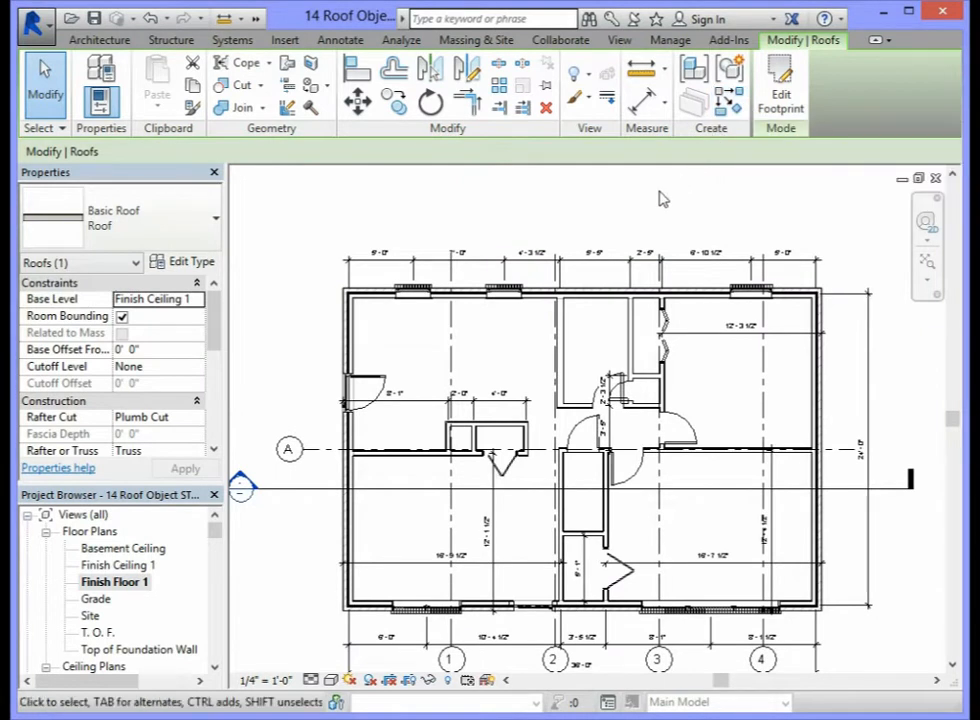
click(617, 43)
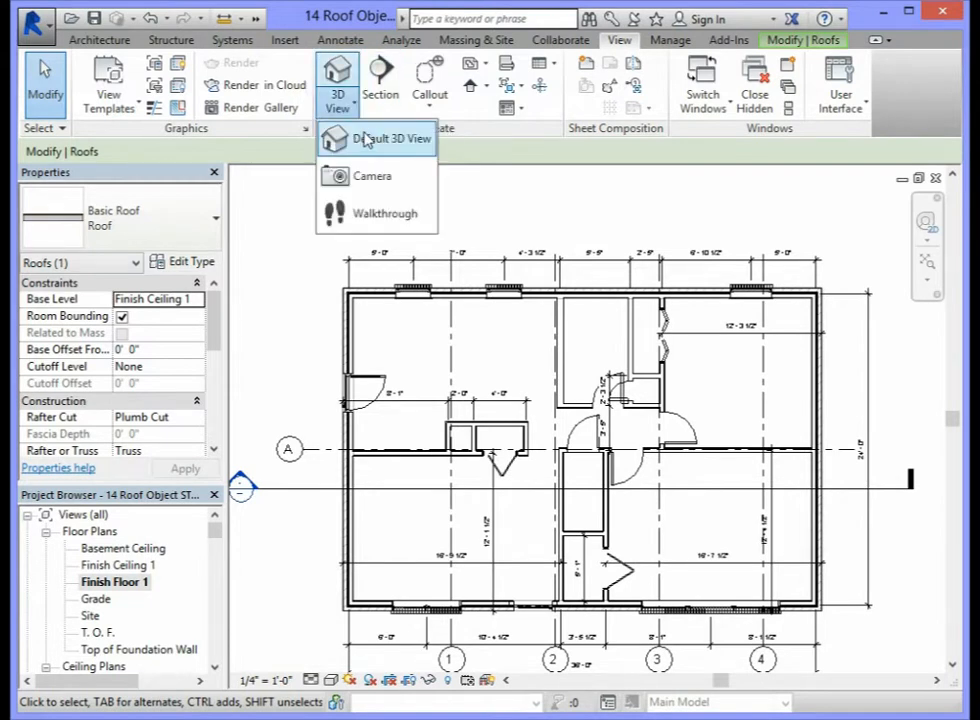
click(360, 138)
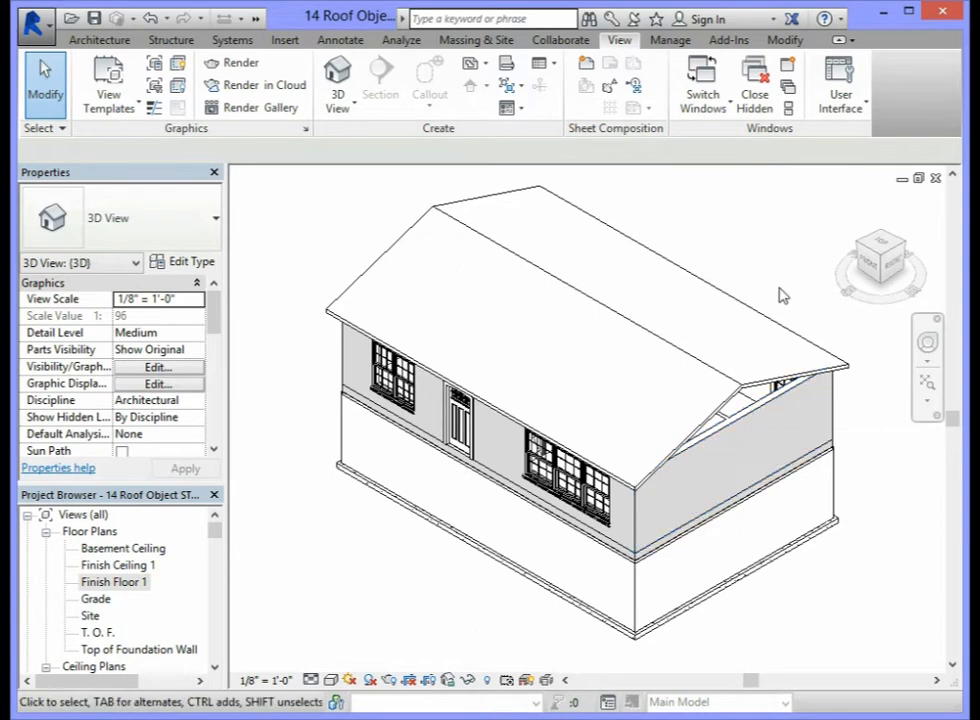
Attach the top of the left end's Exterior - 4" Brick wall to the roof and inspect the closed gable
click(859, 246)
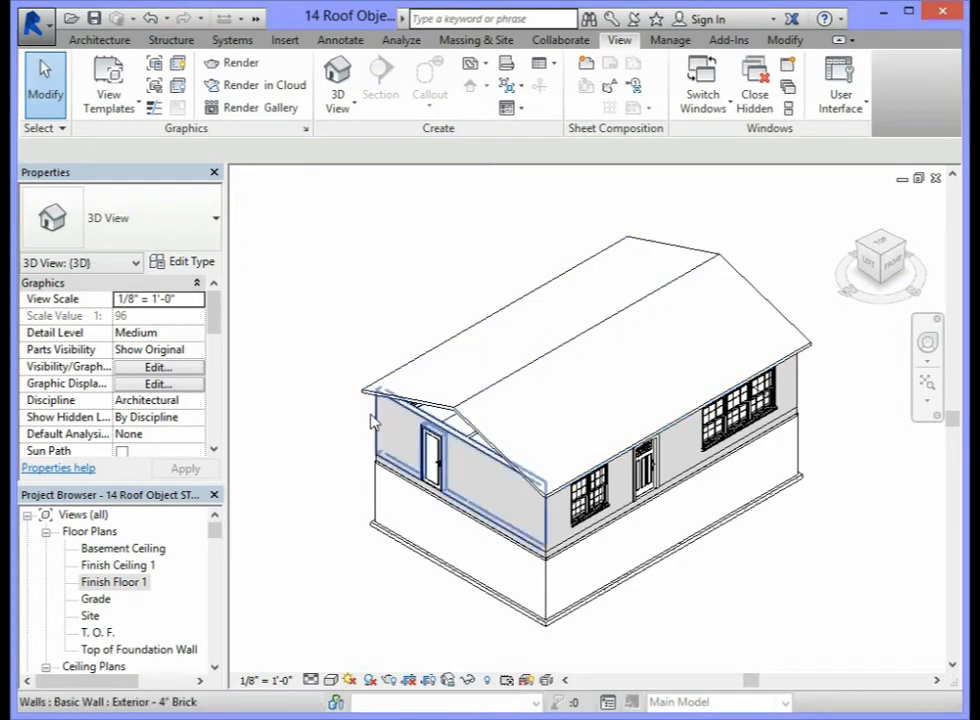
click(462, 445)
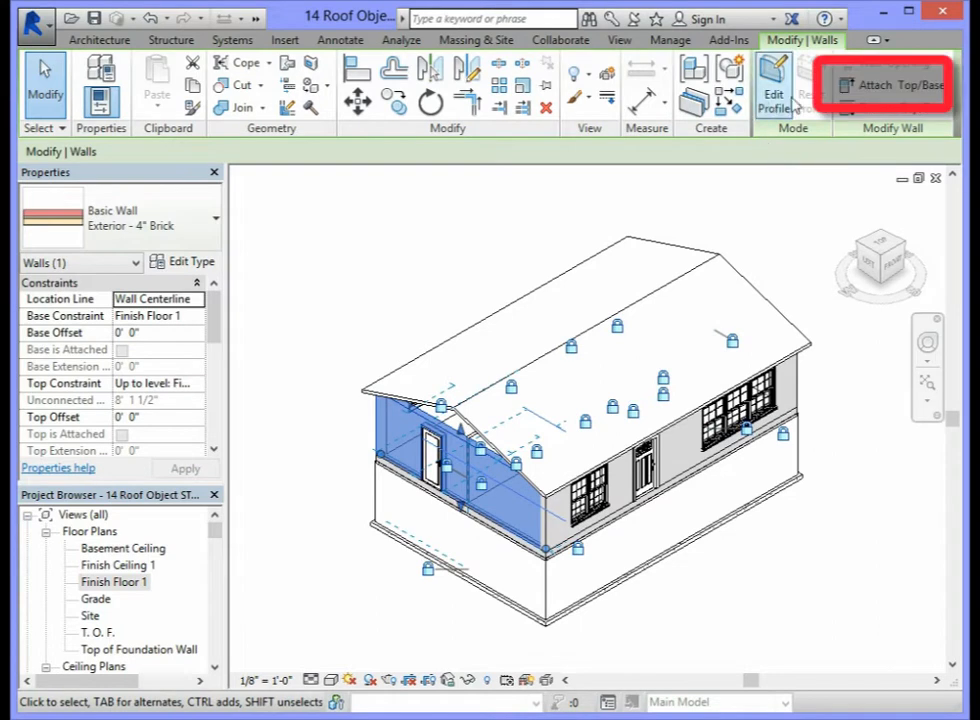
click(877, 88)
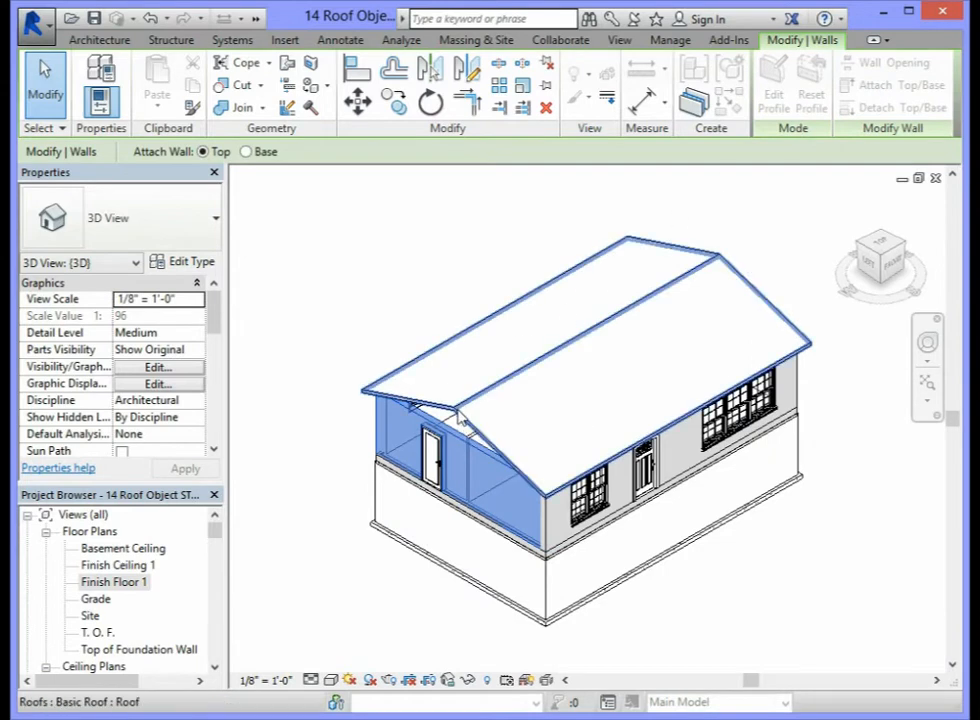
click(458, 418)
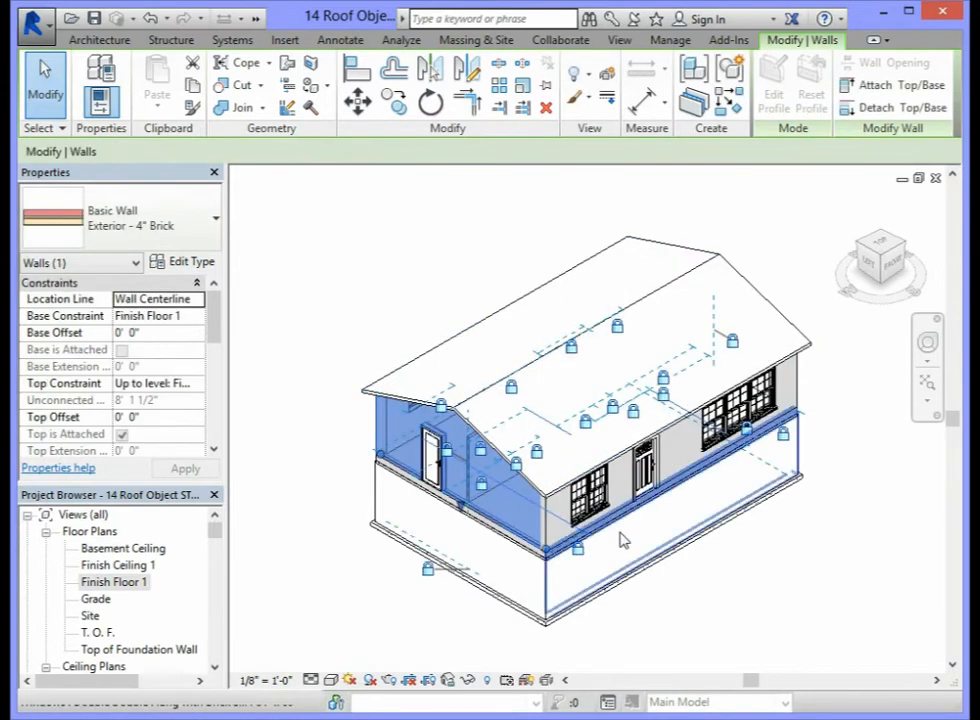
click(680, 590)
scroll(455, 478, up, 2)
scroll(455, 478, up, 1)
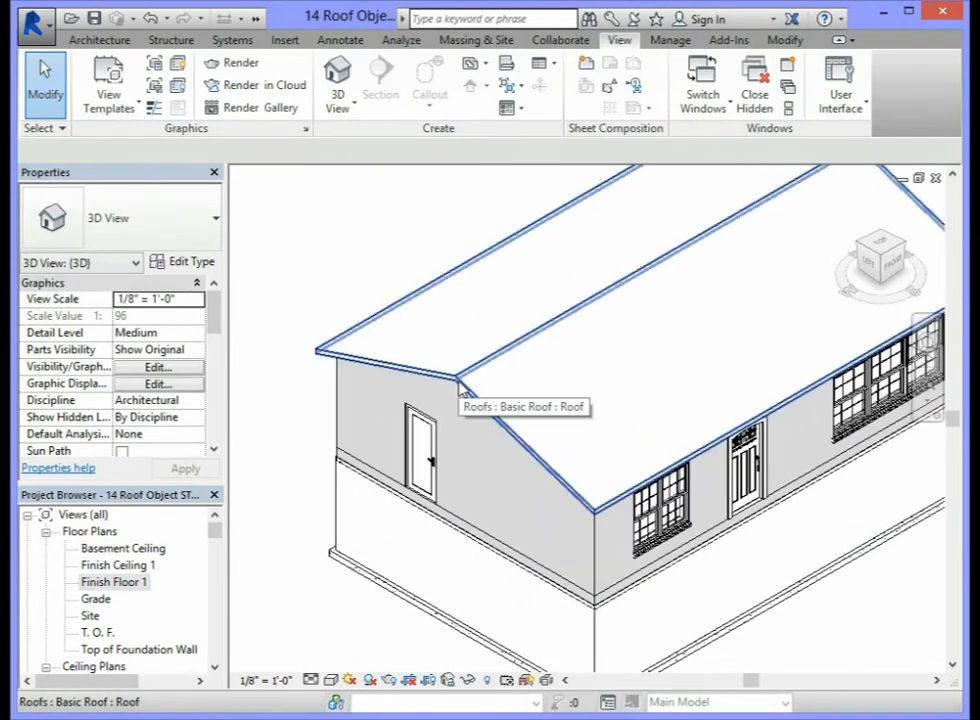
Attach the top of the right end's Exterior - 4" Brick wall to the roof
click(903, 245)
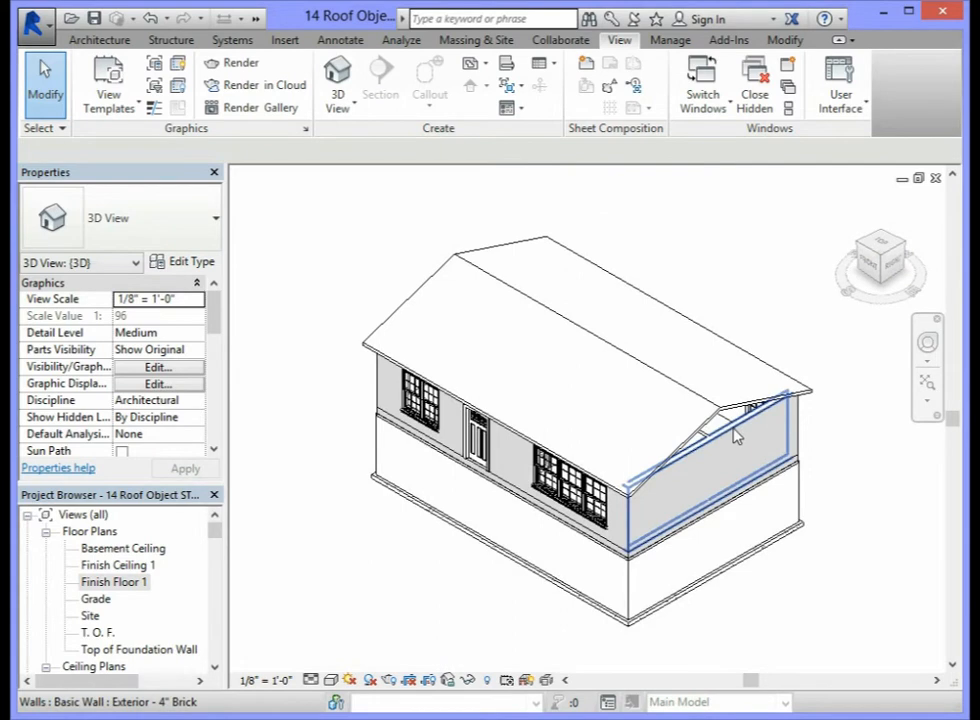
click(735, 435)
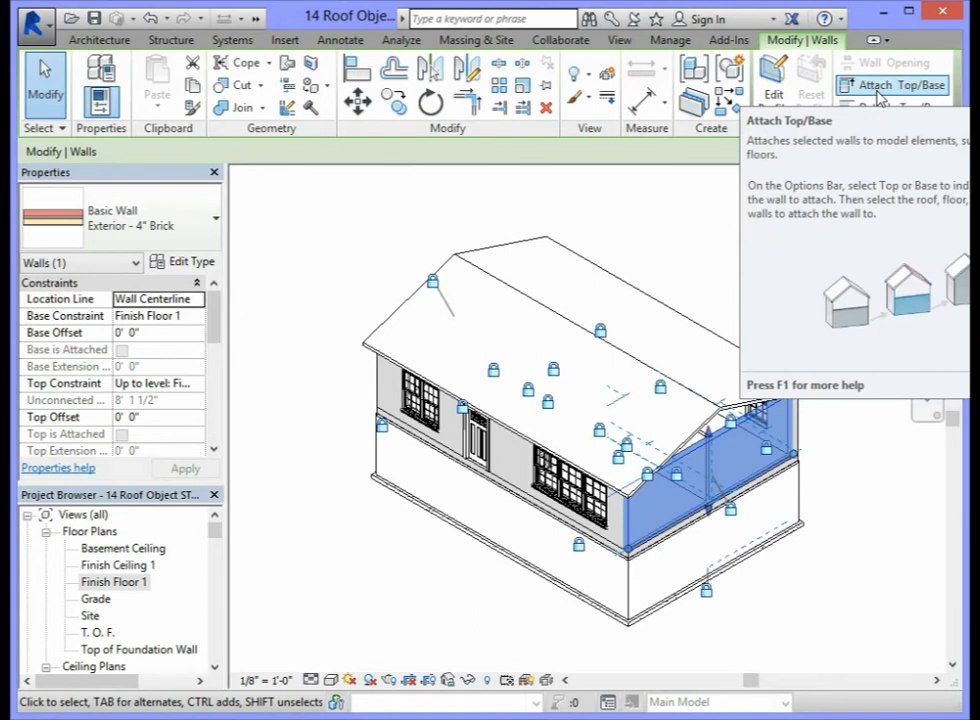
click(877, 88)
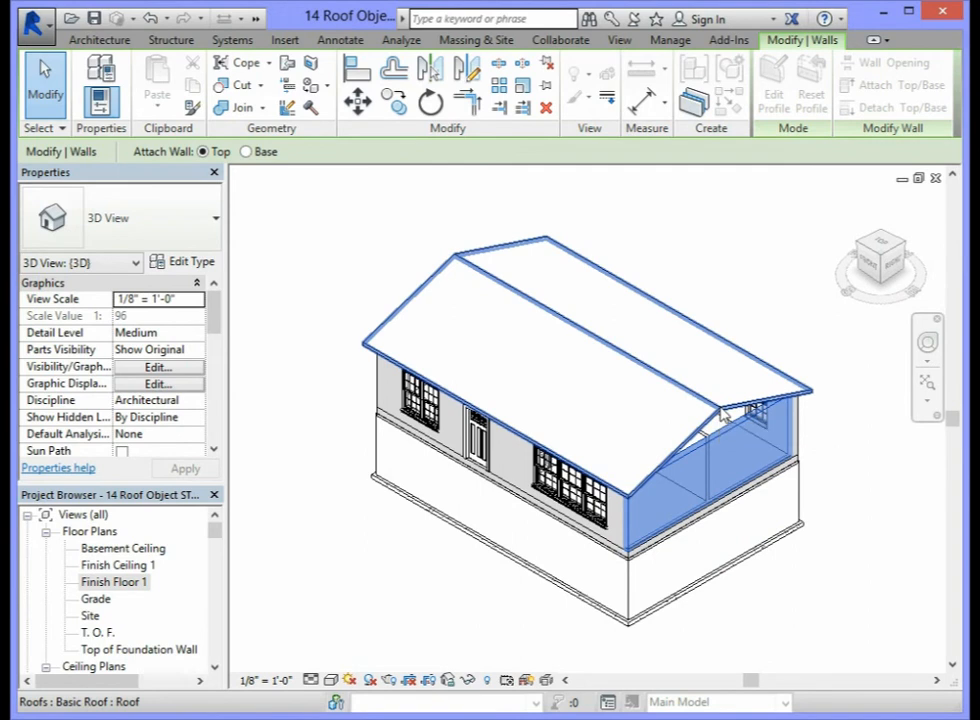
click(722, 413)
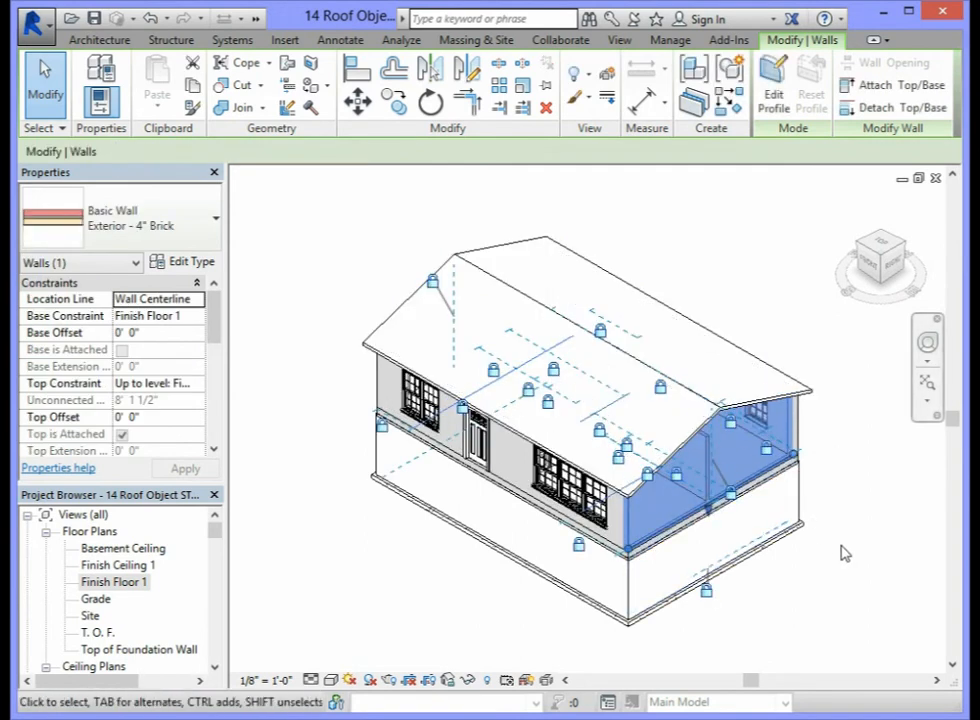
click(843, 553)
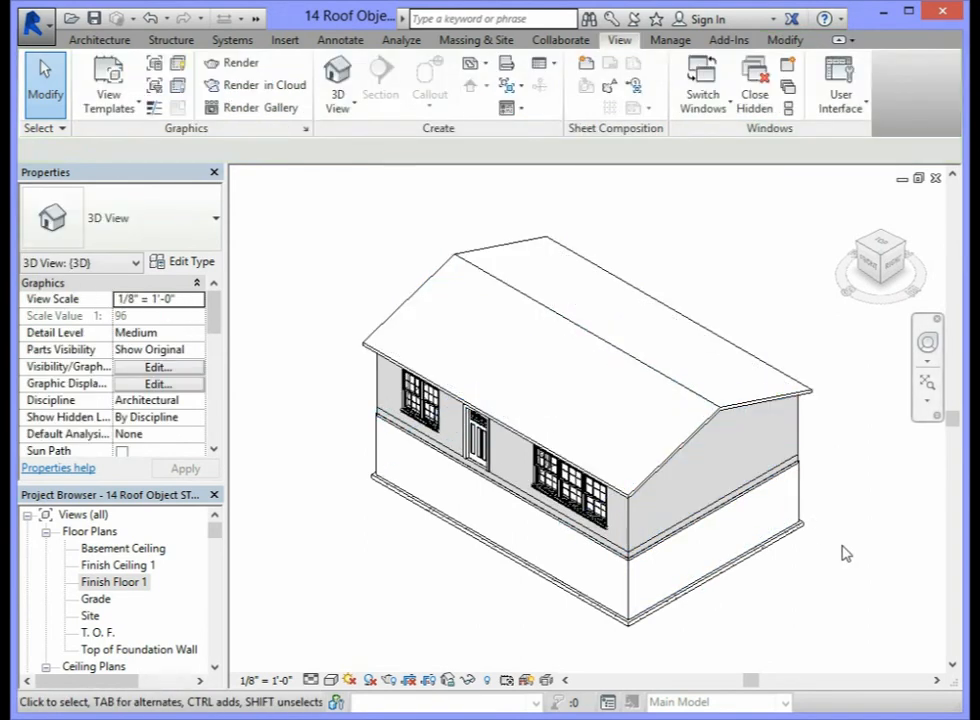